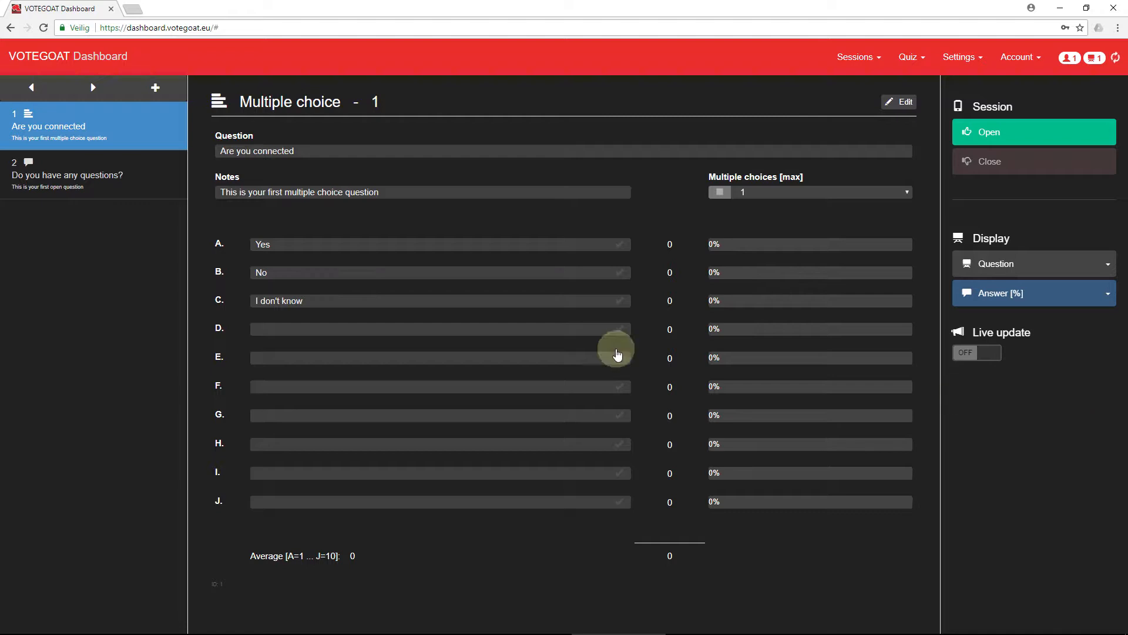
- Switch back and forth between the questions "Are you connected" and "Do you have any questions?" to view each one
click(76, 182)
click(94, 143)
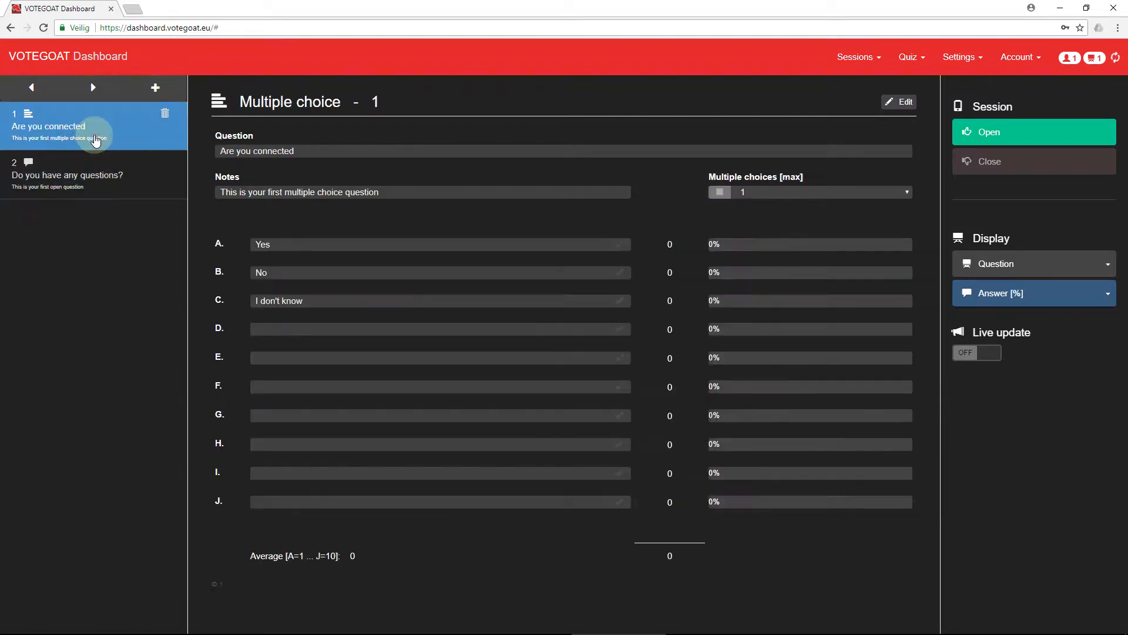
click(67, 88)
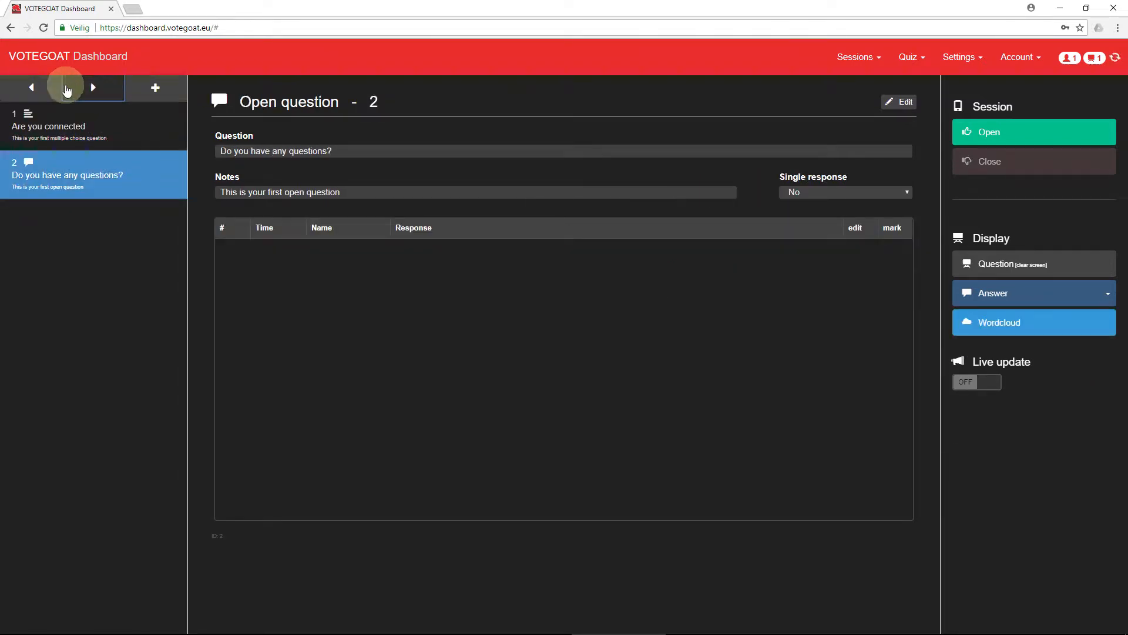
click(31, 89)
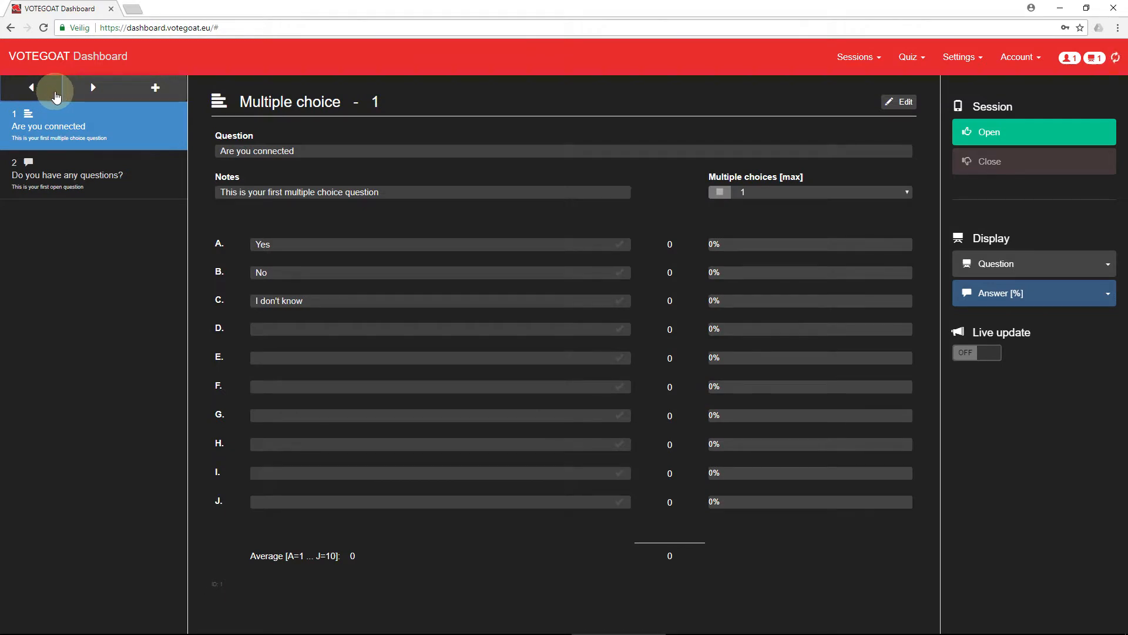
drag(83, 121, 87, 193)
drag(88, 126, 93, 196)
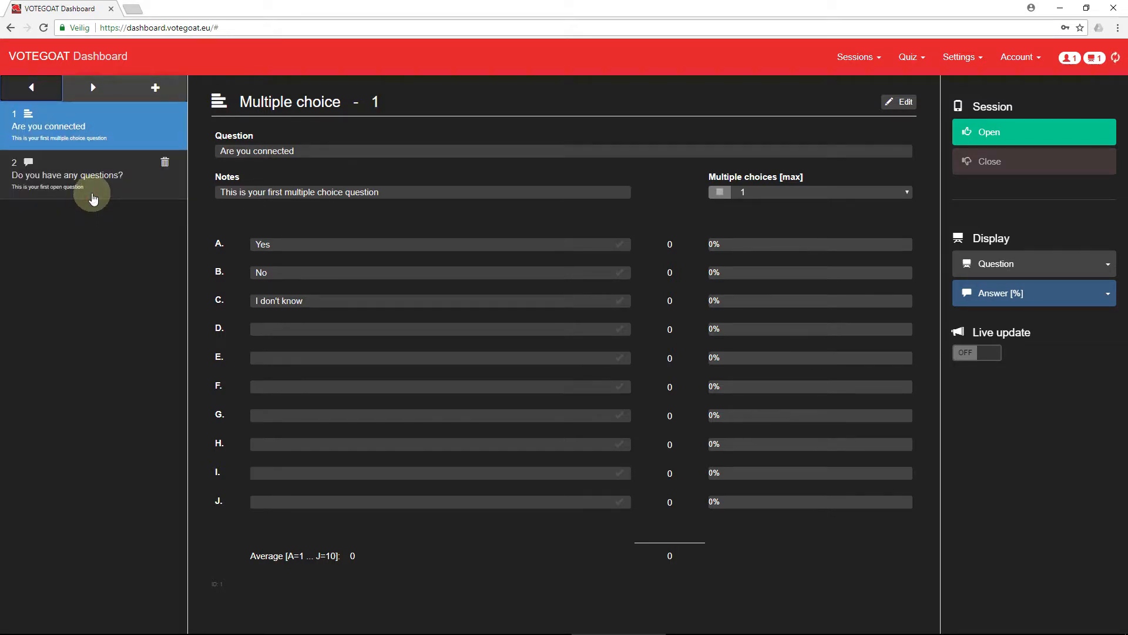
click(166, 163)
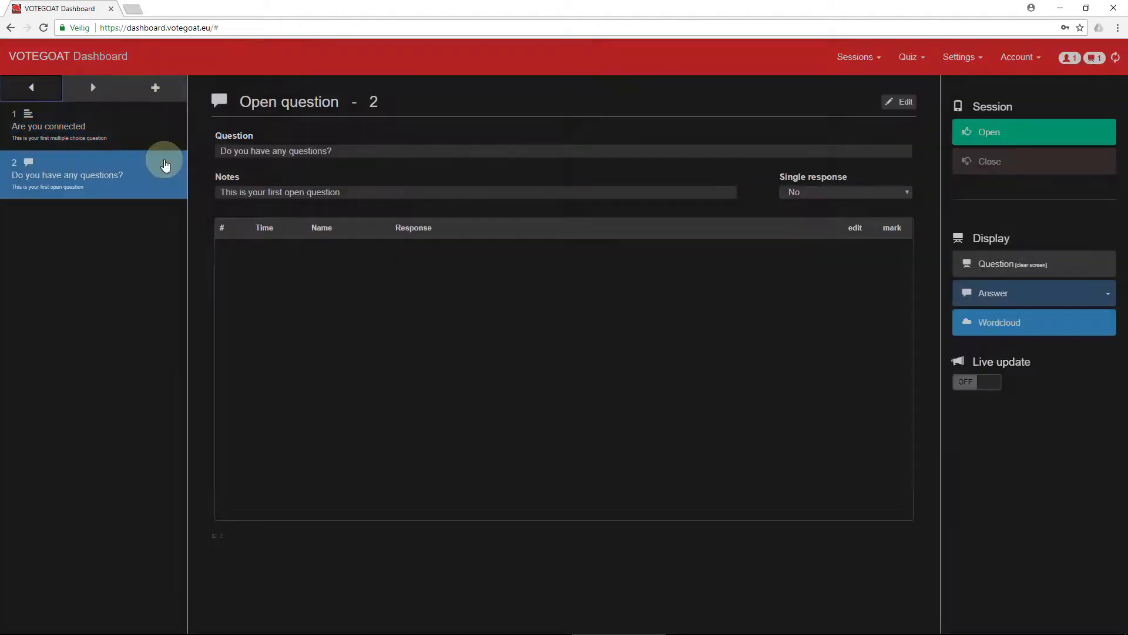
click(585, 154)
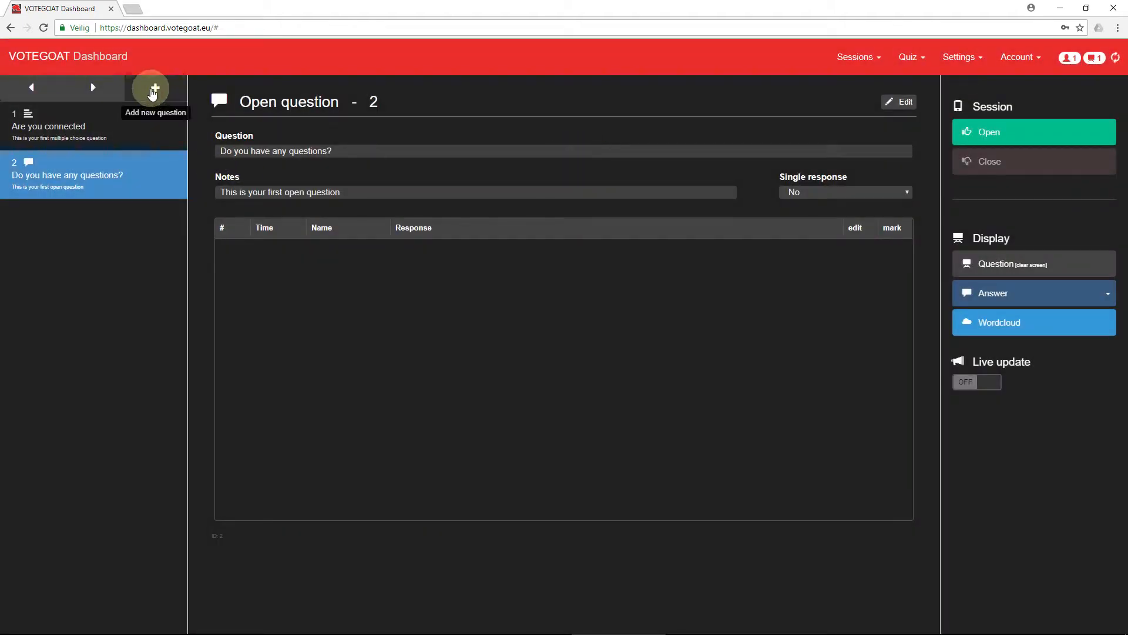
click(153, 90)
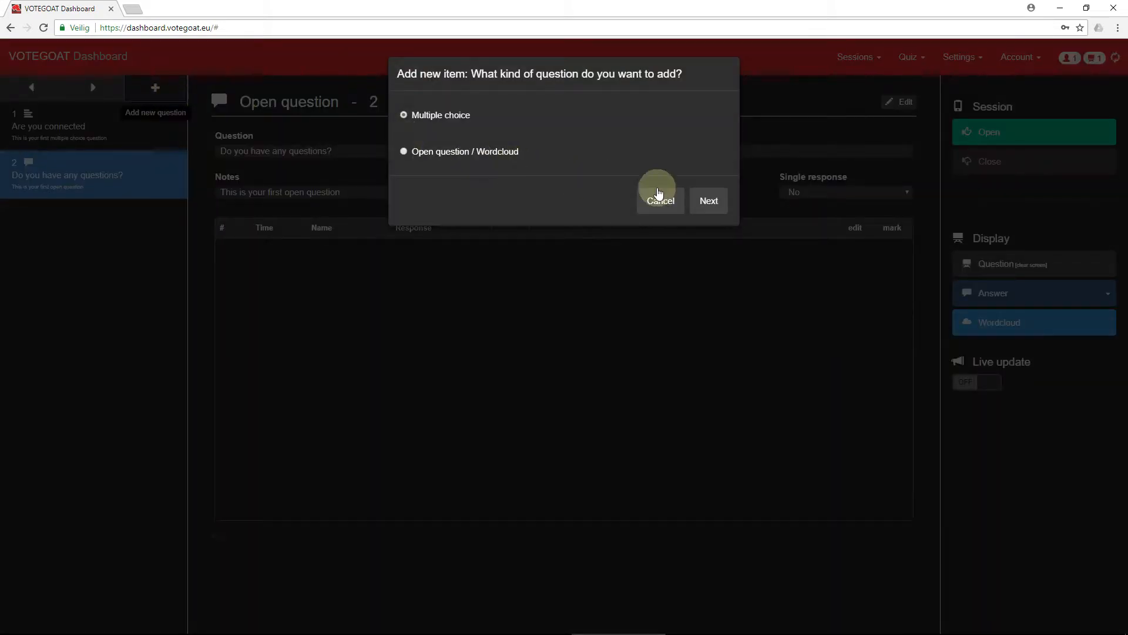
click(672, 203)
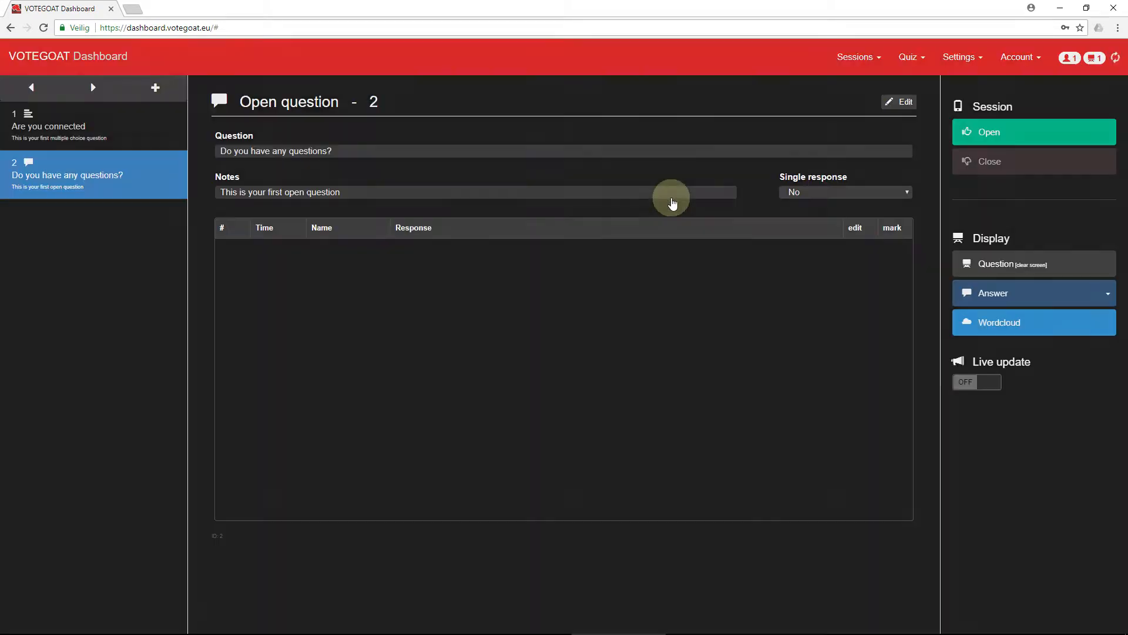
- Add a multiple choice question "How are you today?" with the notes "bla bla" and the answers Good, Great and Fantastic
mouse_move(179, 166)
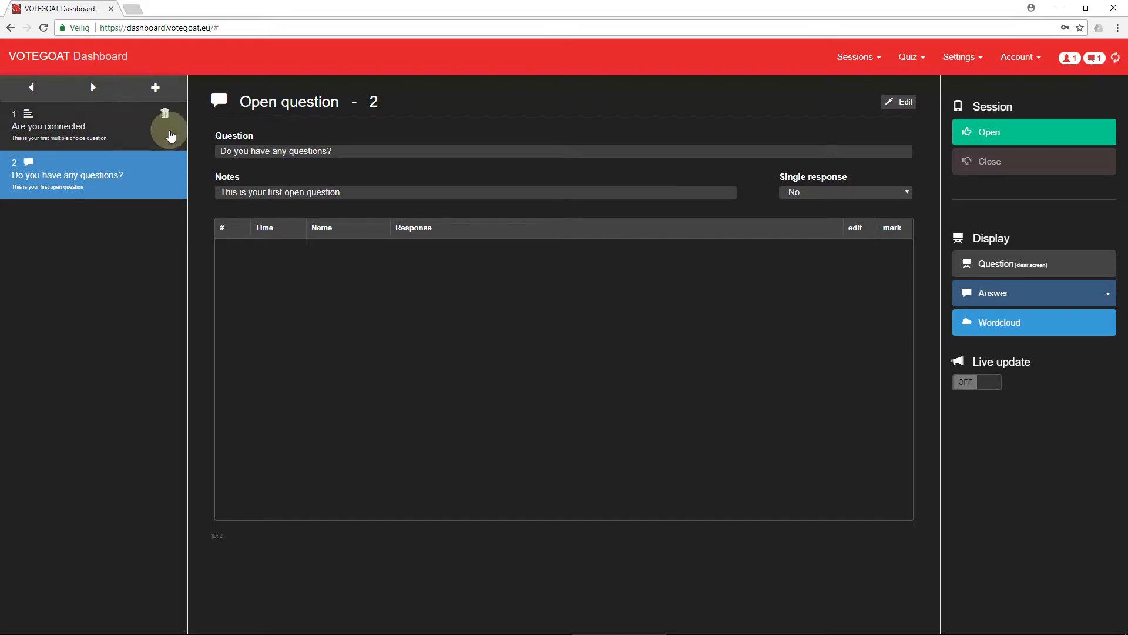
click(156, 96)
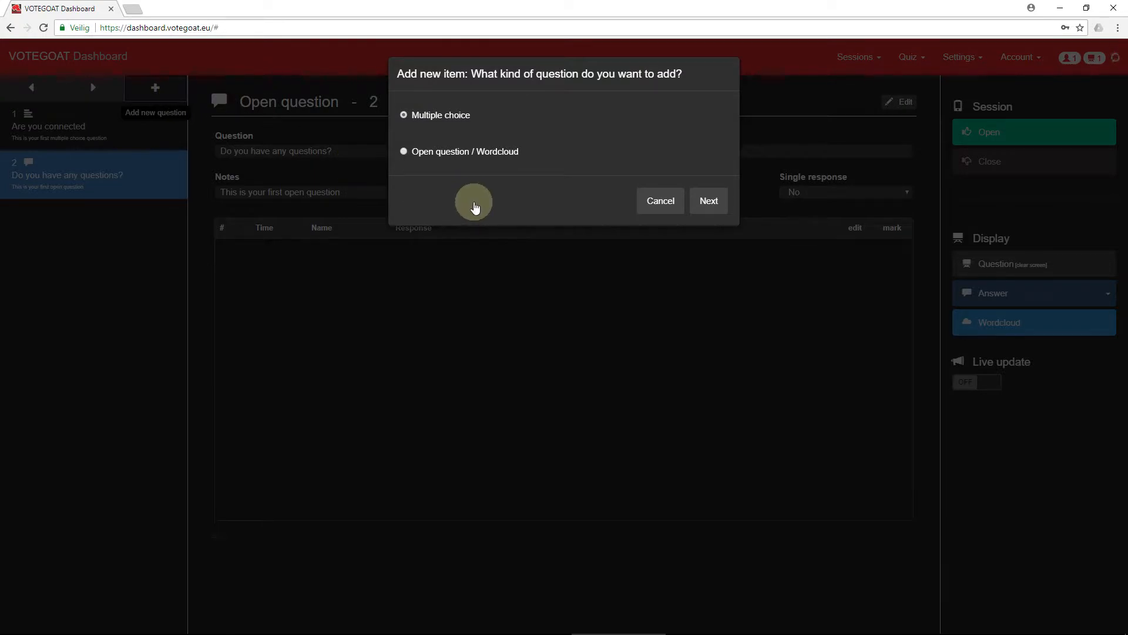
click(709, 201)
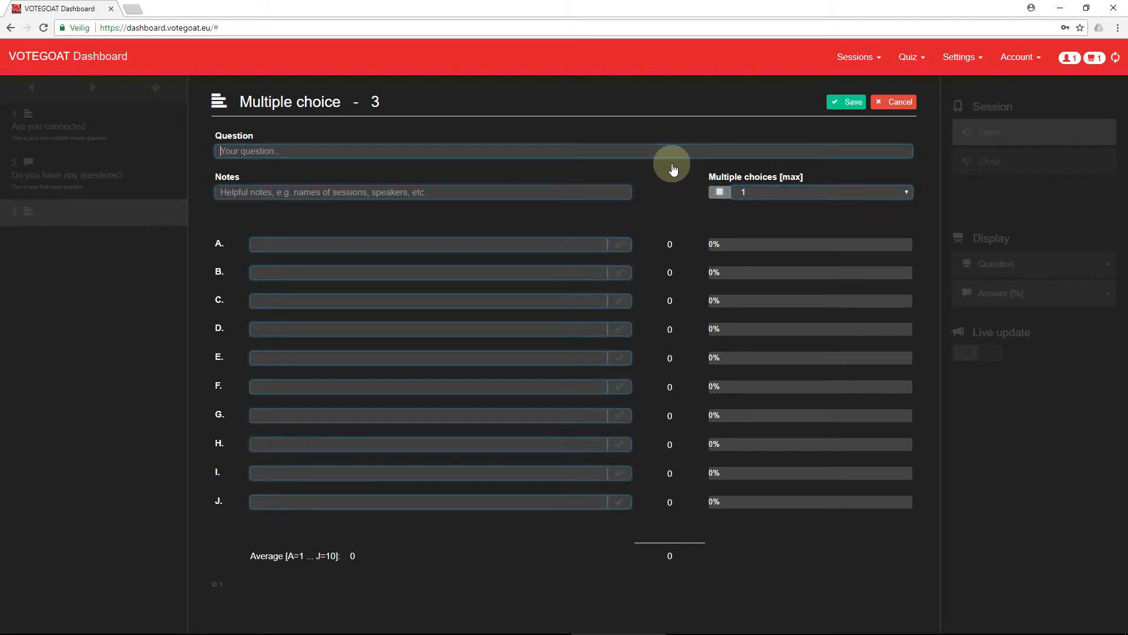
text(How are you today?)
key(Tab)
text(bla bla)
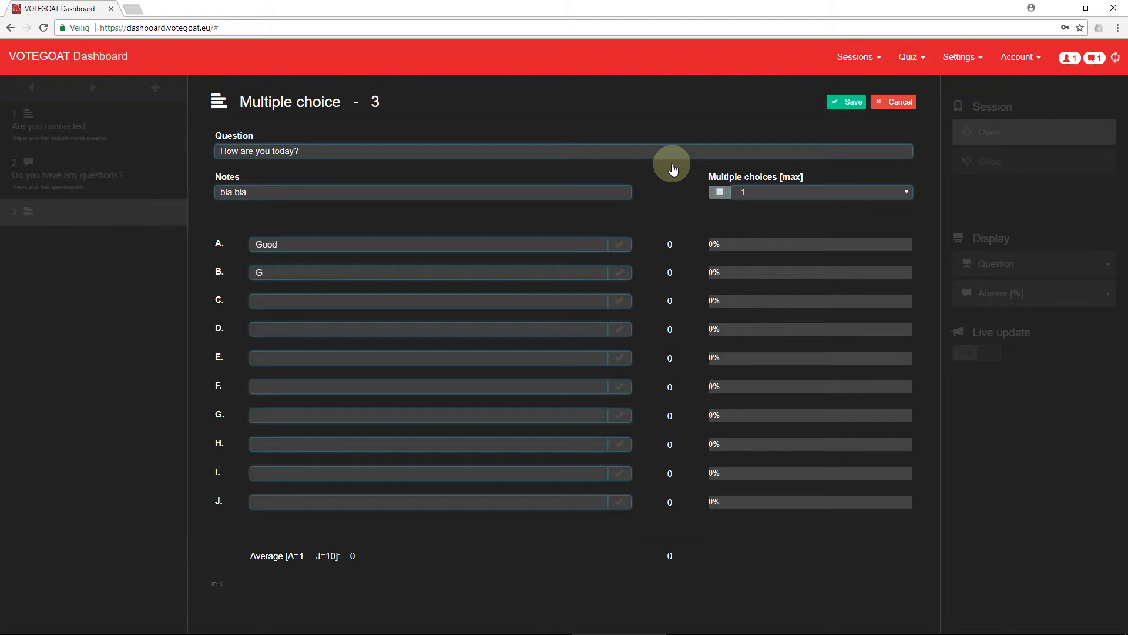
key(Tab)
text(Fantastic)
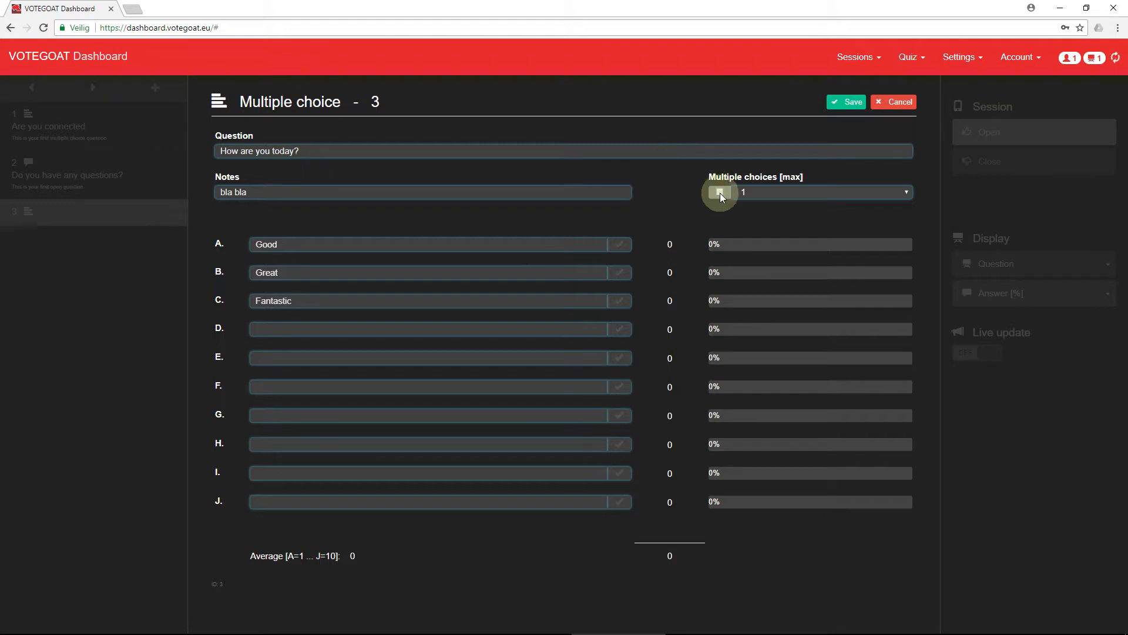
- Try a maximum of 3 choices, restore it to 1 with multiple choices disabled, and save the question
click(770, 195)
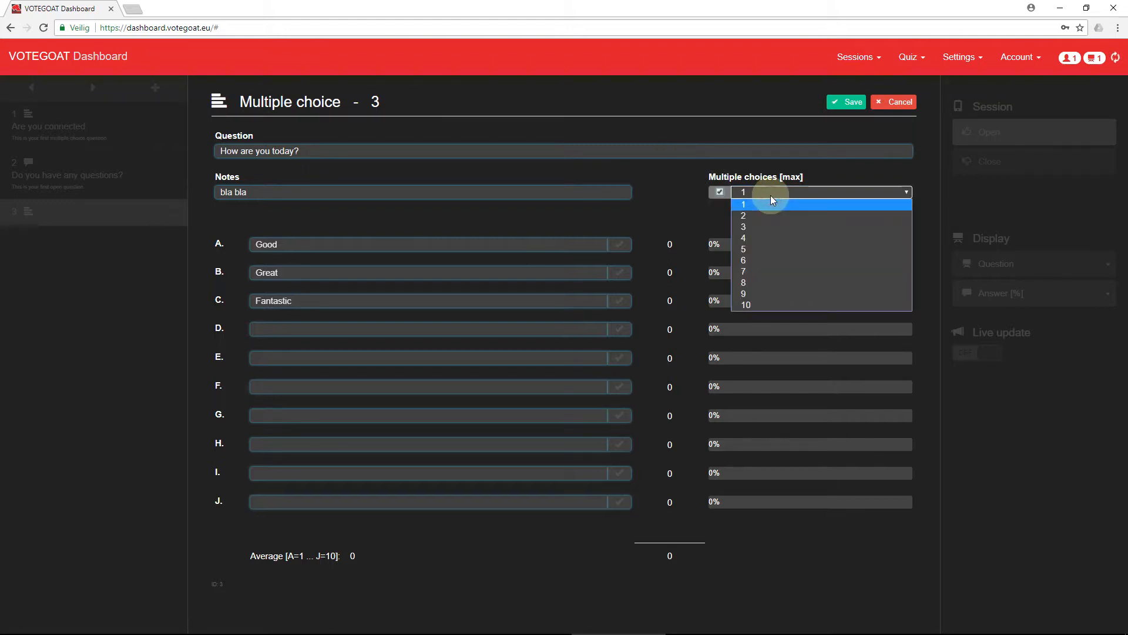
click(762, 224)
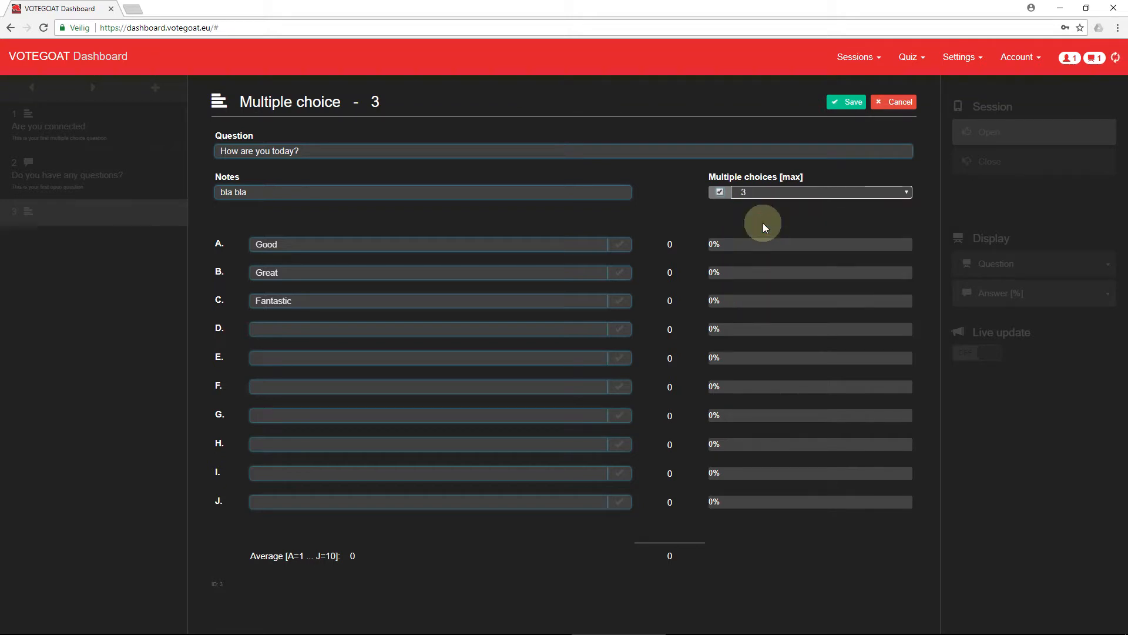
click(759, 192)
click(754, 205)
click(721, 192)
click(846, 103)
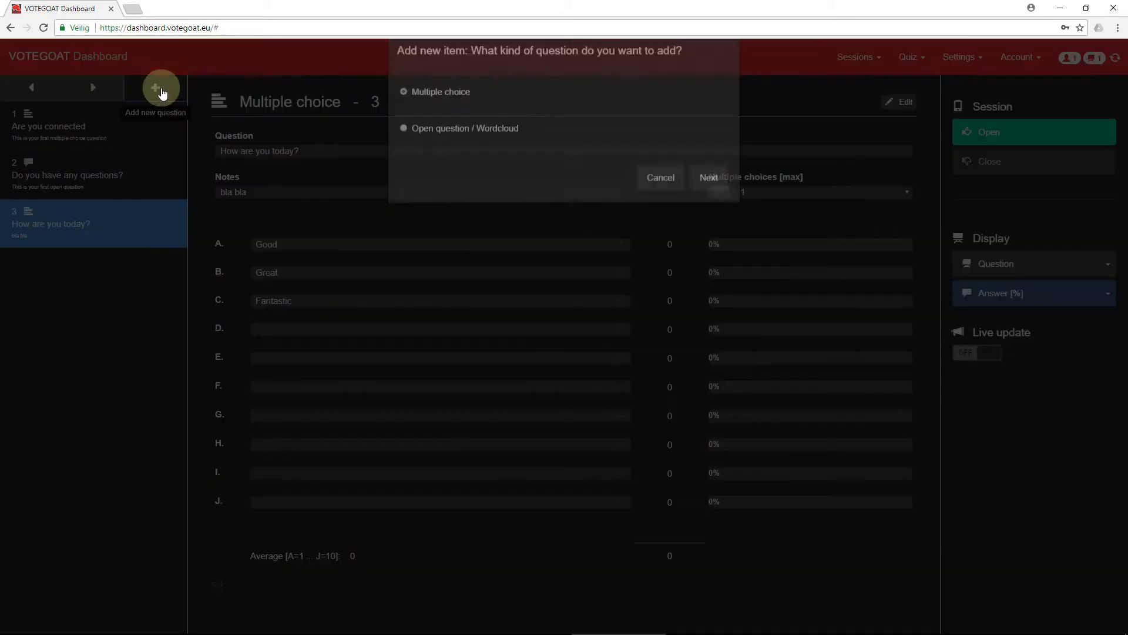
- Add and save an open question "What is your question?" with the notes "note for me"
click(155, 89)
click(404, 151)
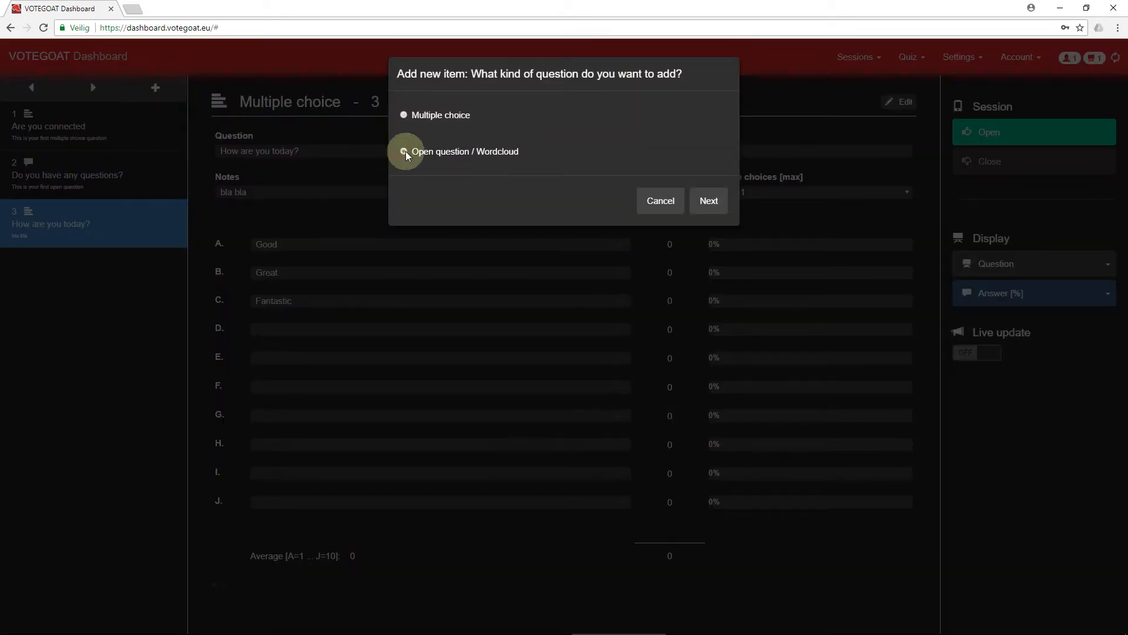
click(712, 201)
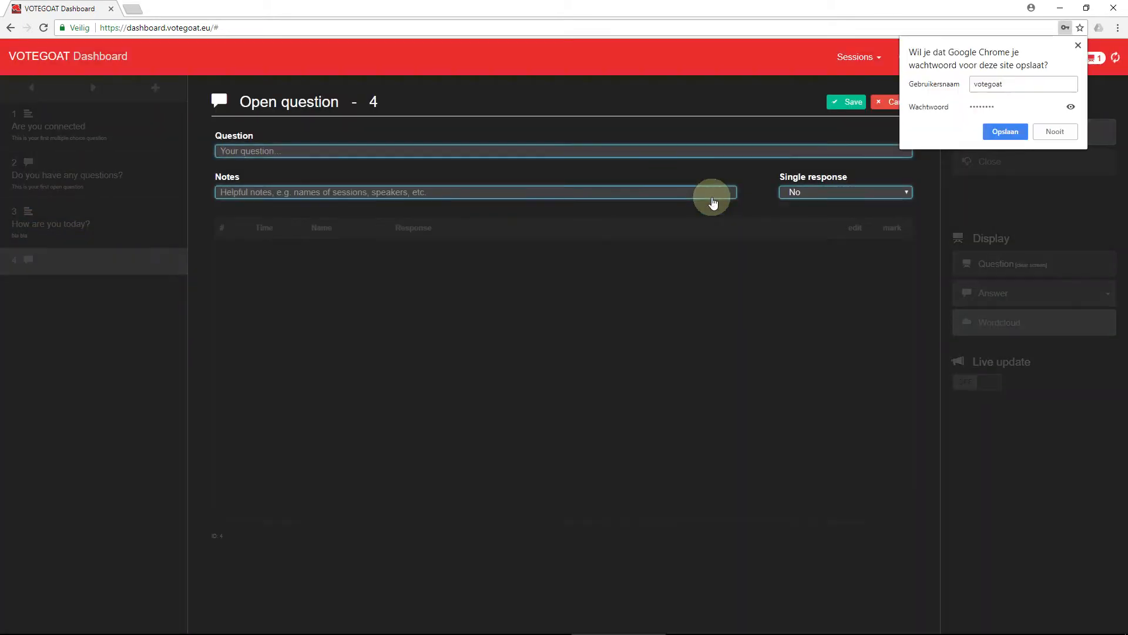
click(1078, 45)
click(256, 153)
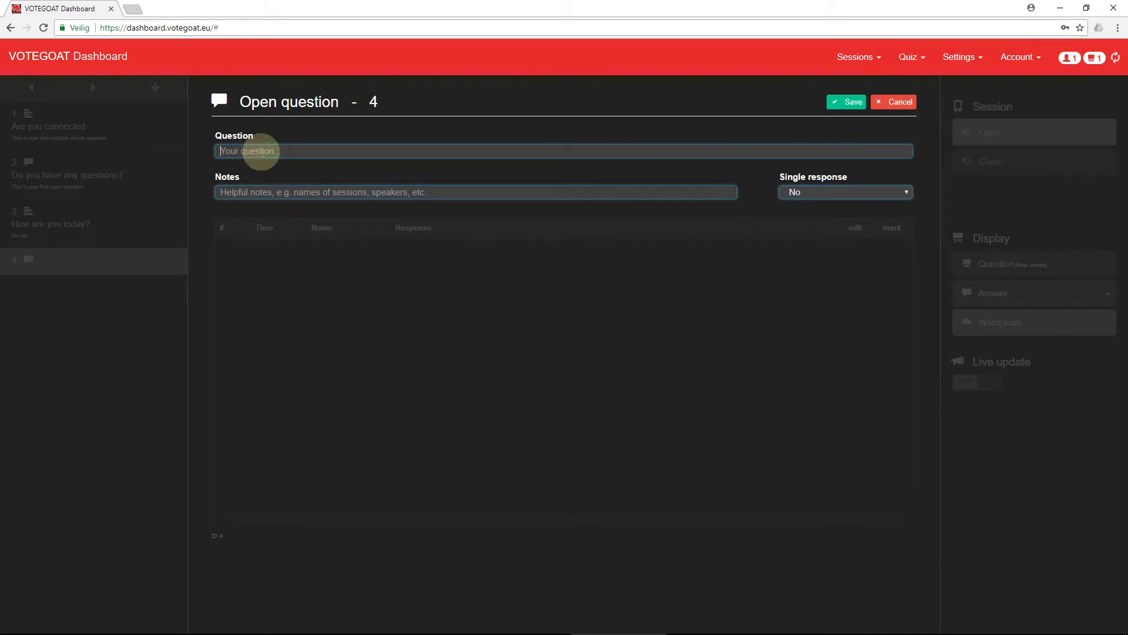
text(W)
text(n)
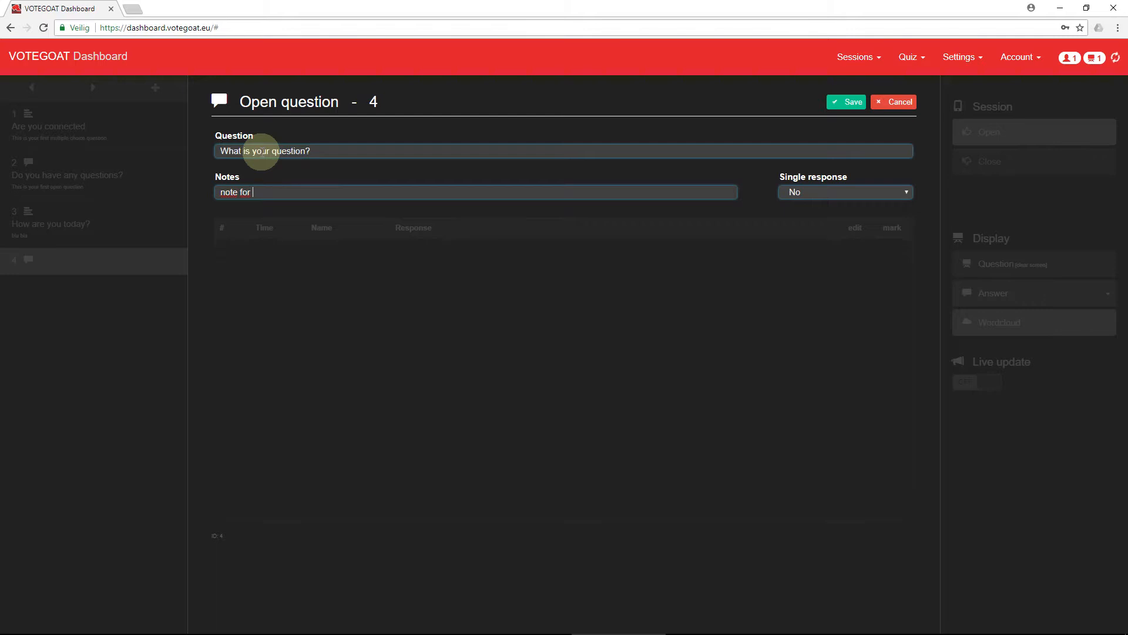
click(841, 103)
- Change the notes of the question "What is your question?" to "note for you" and save it
click(897, 101)
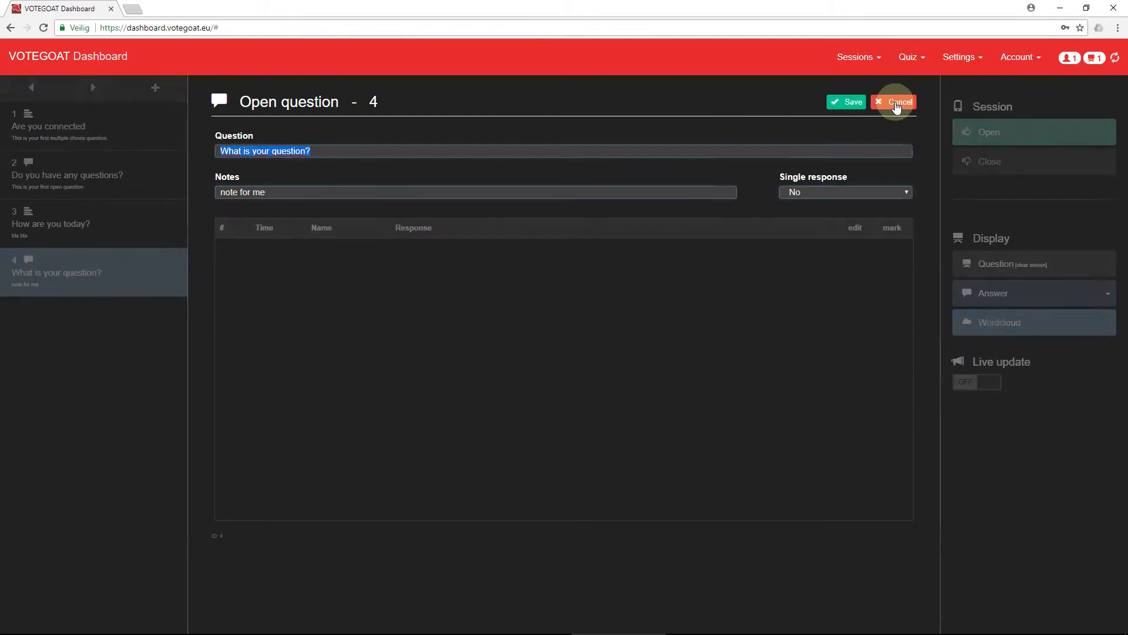
click(300, 193)
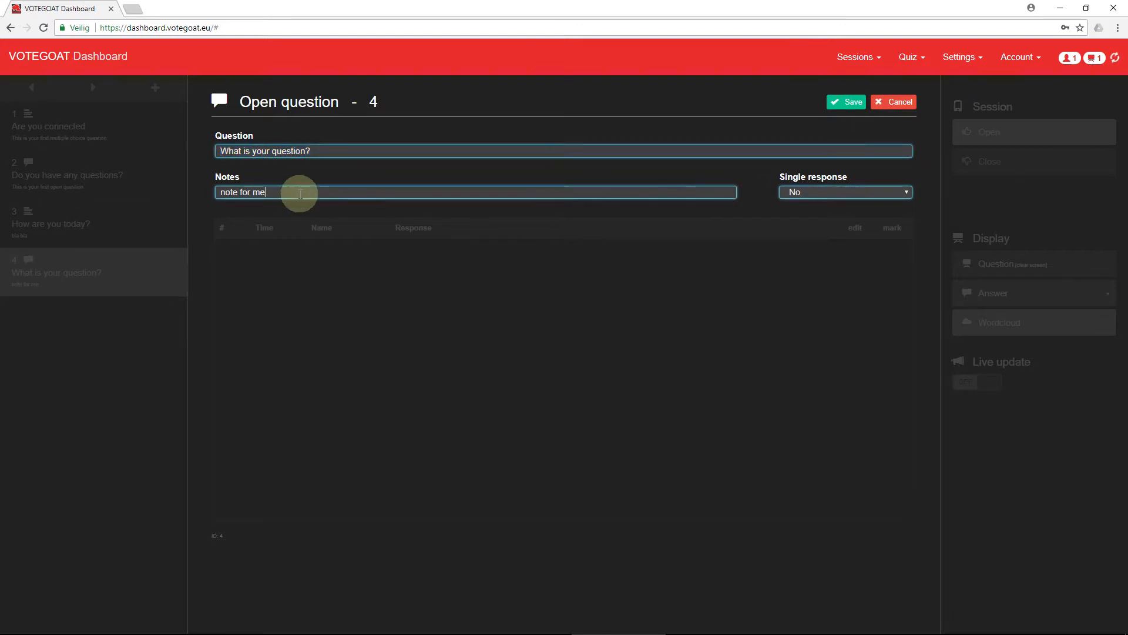
key(BackSpace)
key(BackSpace)
text(you)
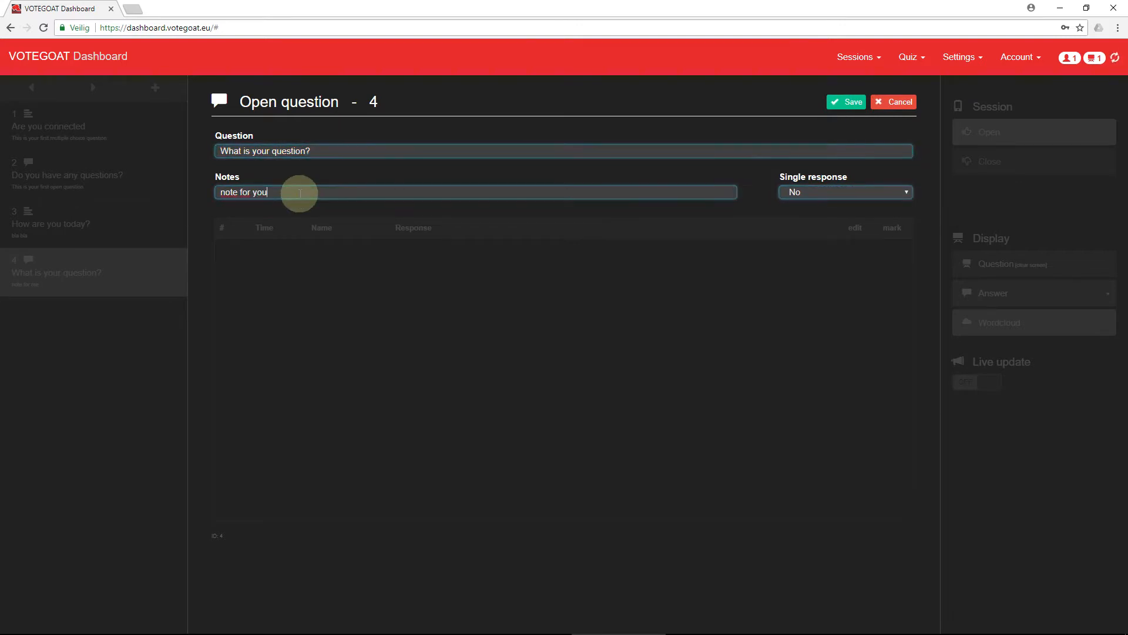
click(852, 103)
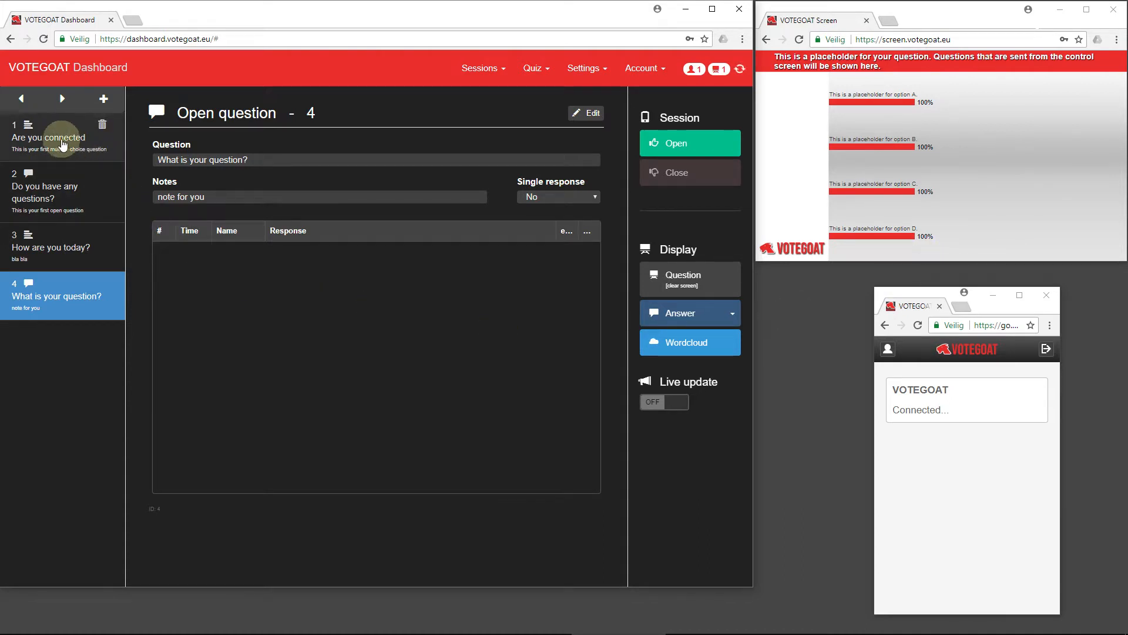
- Run a vote on the question "Are you connected", answering Yes in the participant window, and close the vote
click(59, 144)
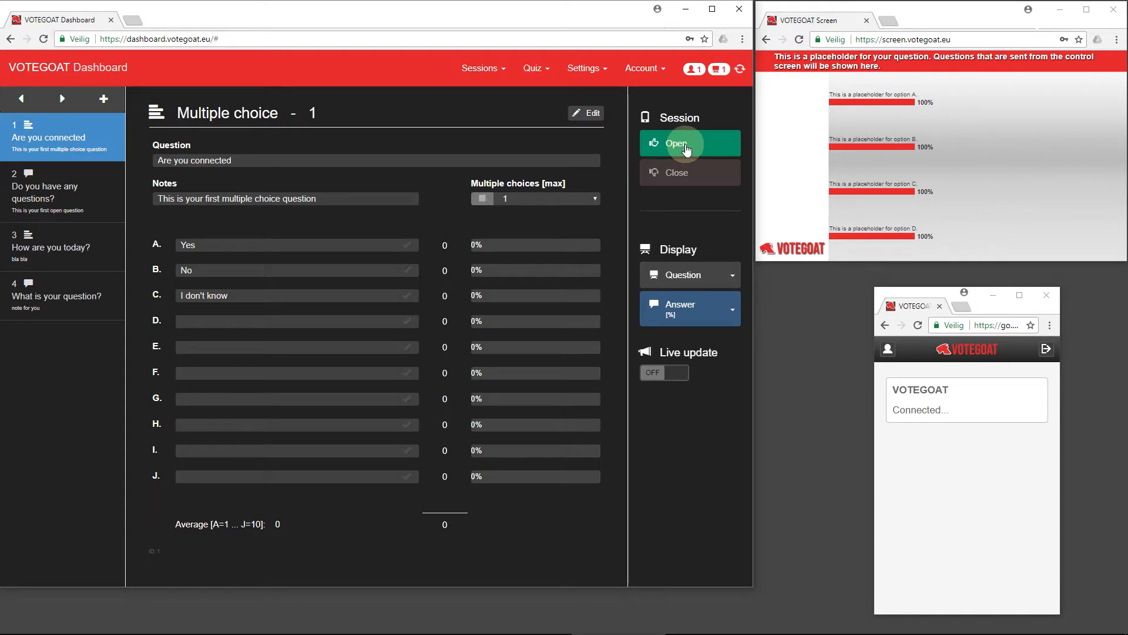
click(685, 147)
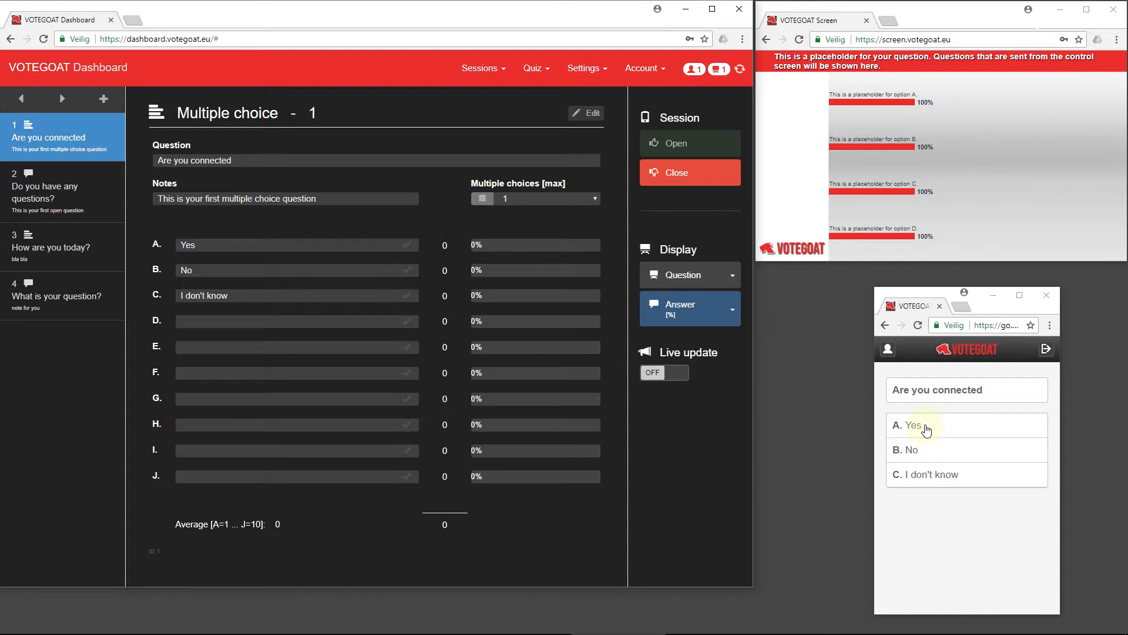
click(927, 429)
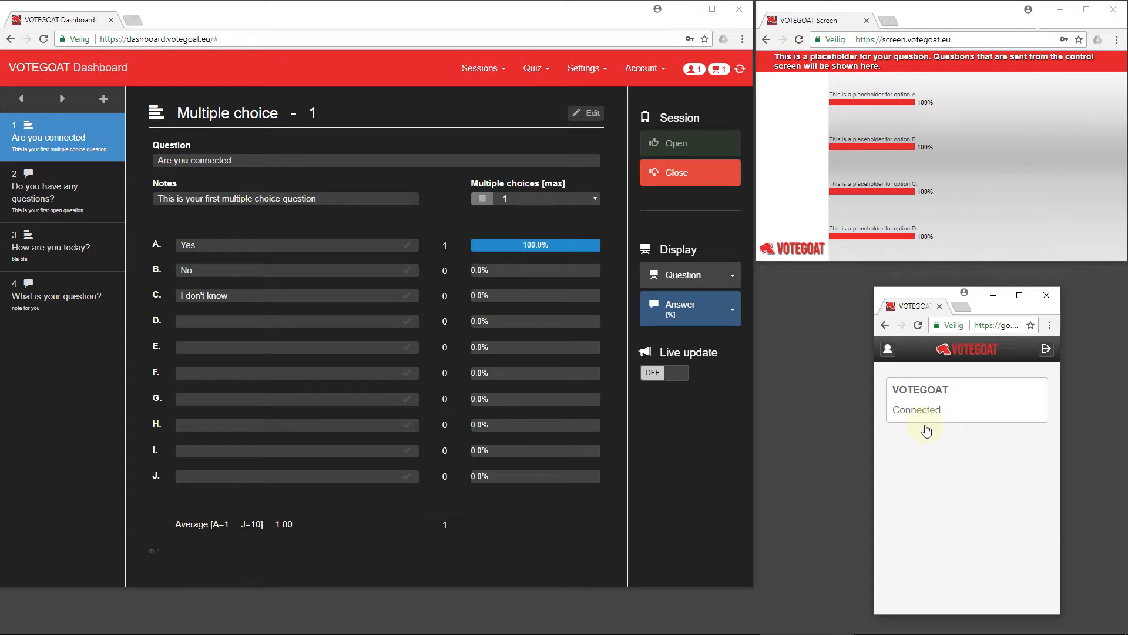
click(677, 174)
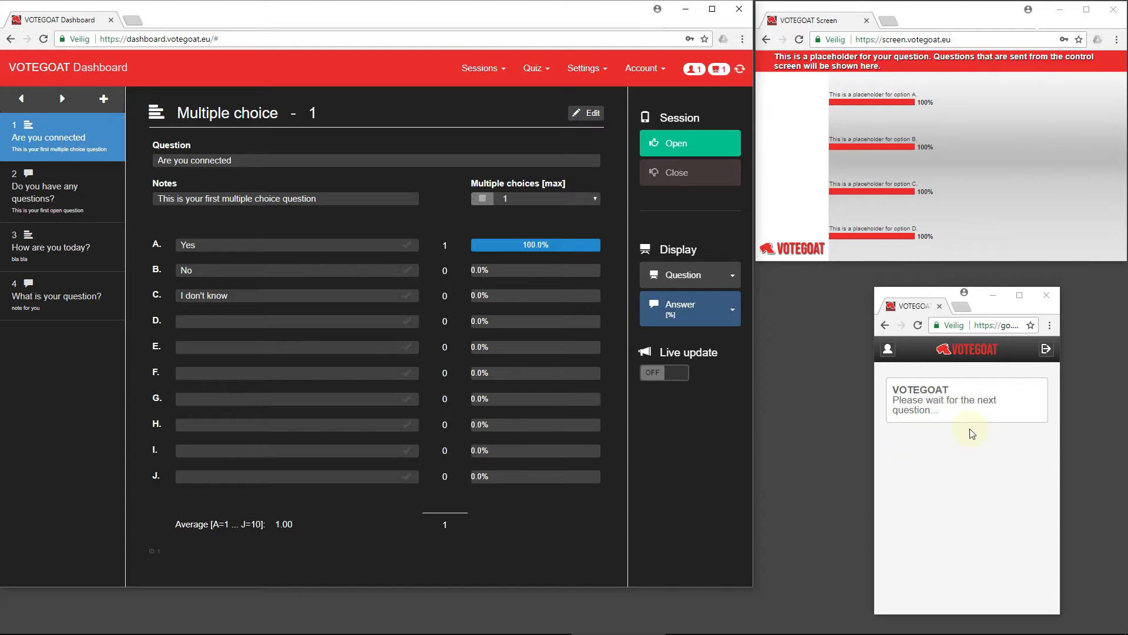
- Show the question "Are you connected" on the presentation screen, first alone and then together with its options
click(684, 277)
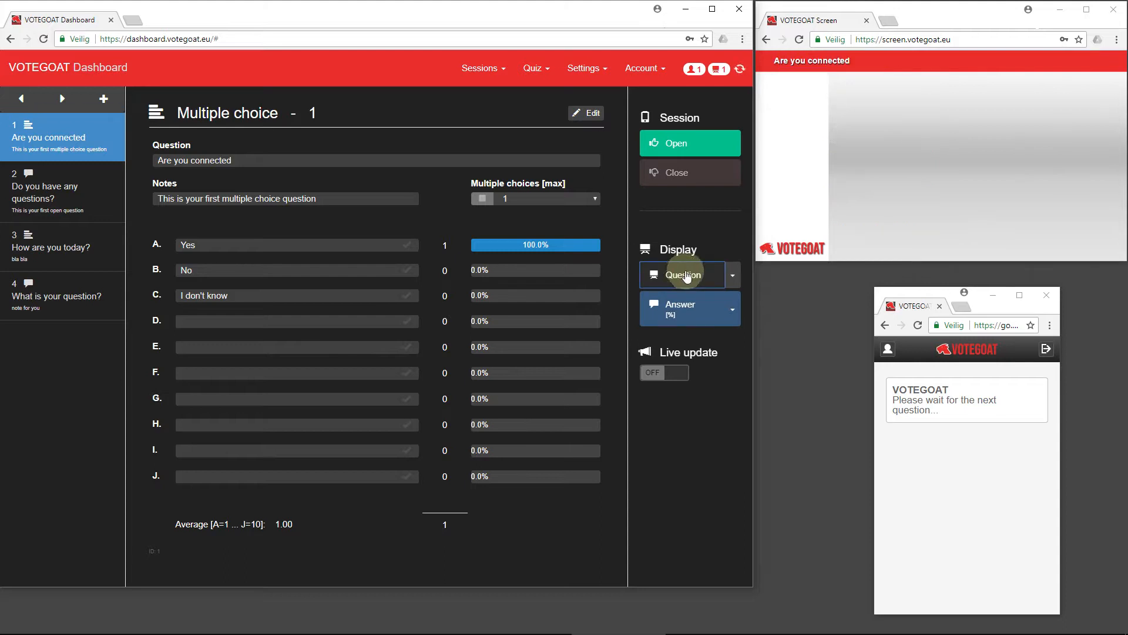
click(655, 316)
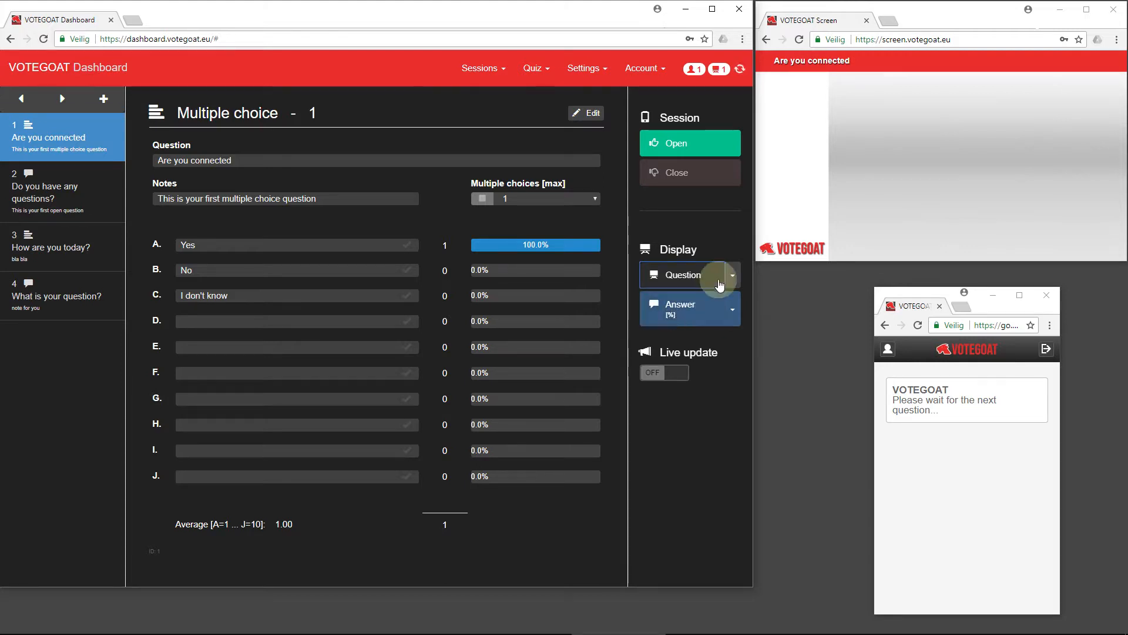
click(734, 276)
click(706, 319)
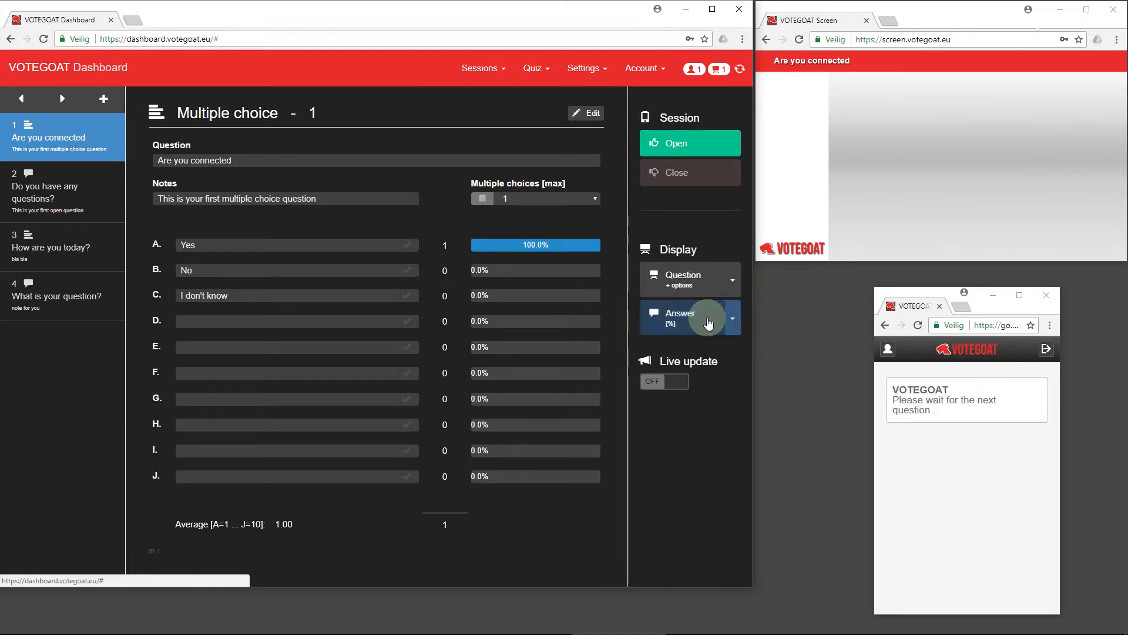
click(685, 286)
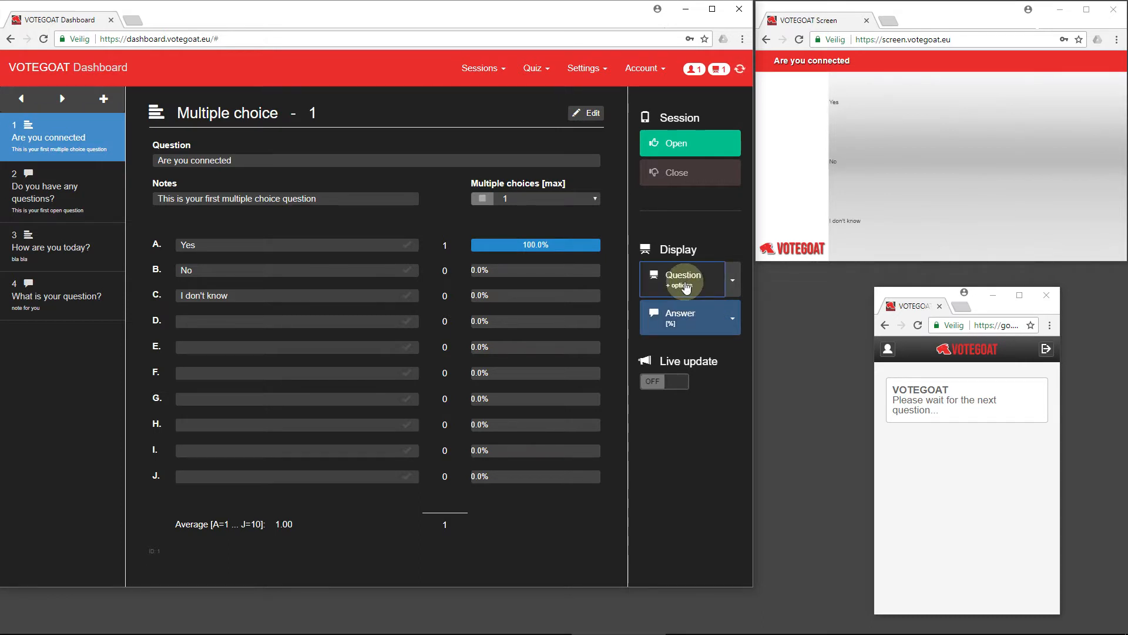
- Show the answer percentages of "Are you connected" on the presentation screen and view the available answer display options
click(683, 323)
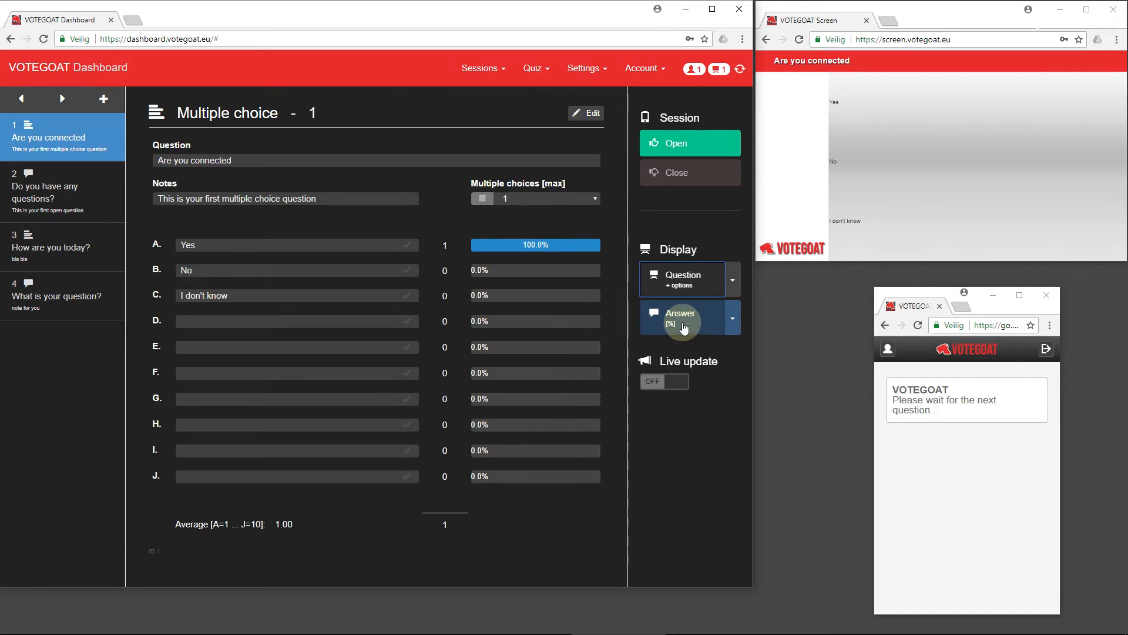
click(683, 328)
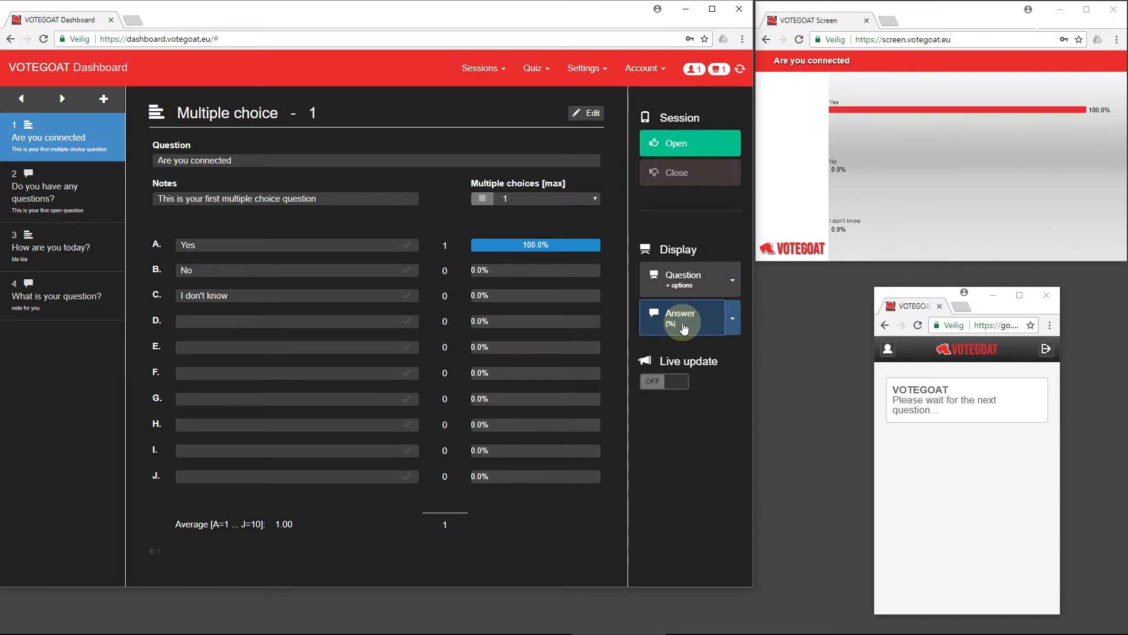
click(735, 320)
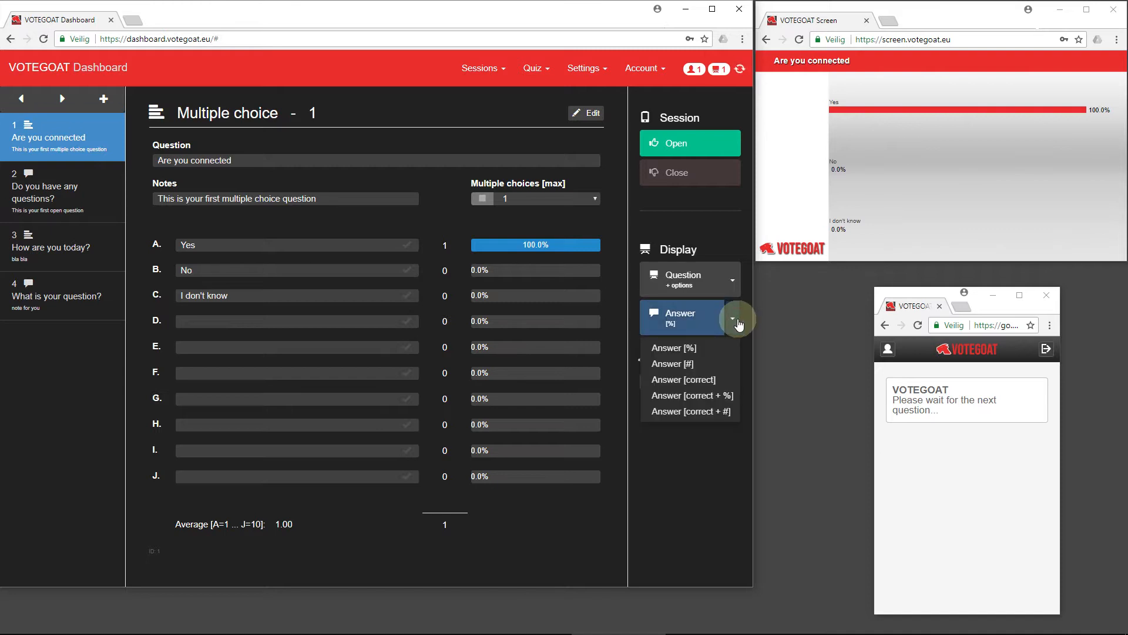
click(737, 322)
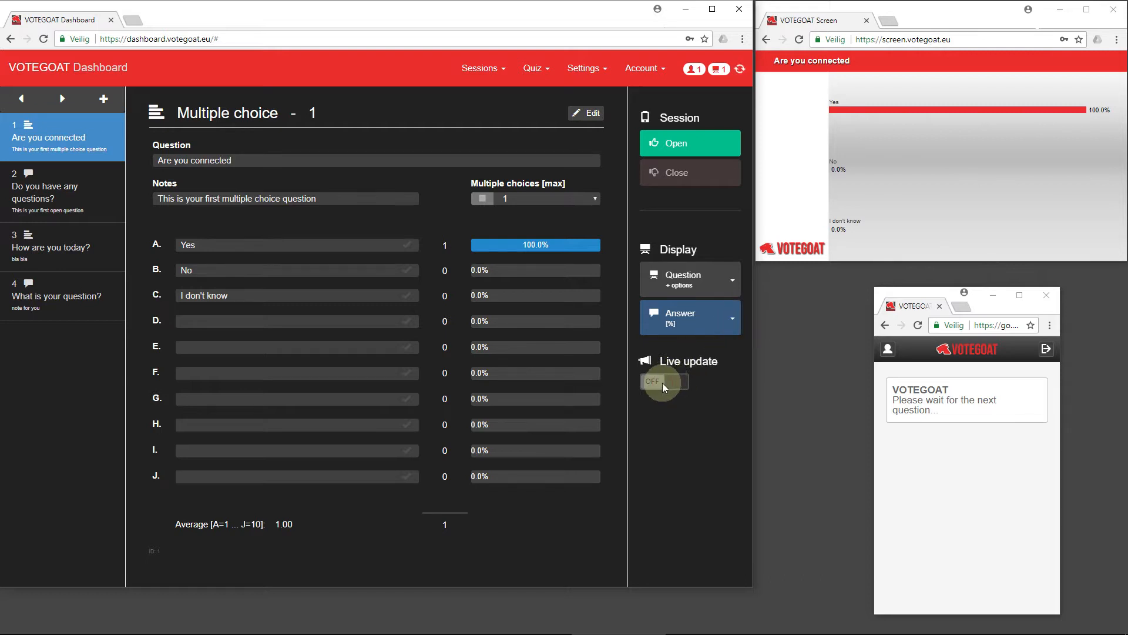
- Run the "Are you connected" vote again with live update on, answer "I don't know" as participant, and close the vote
click(696, 144)
click(653, 394)
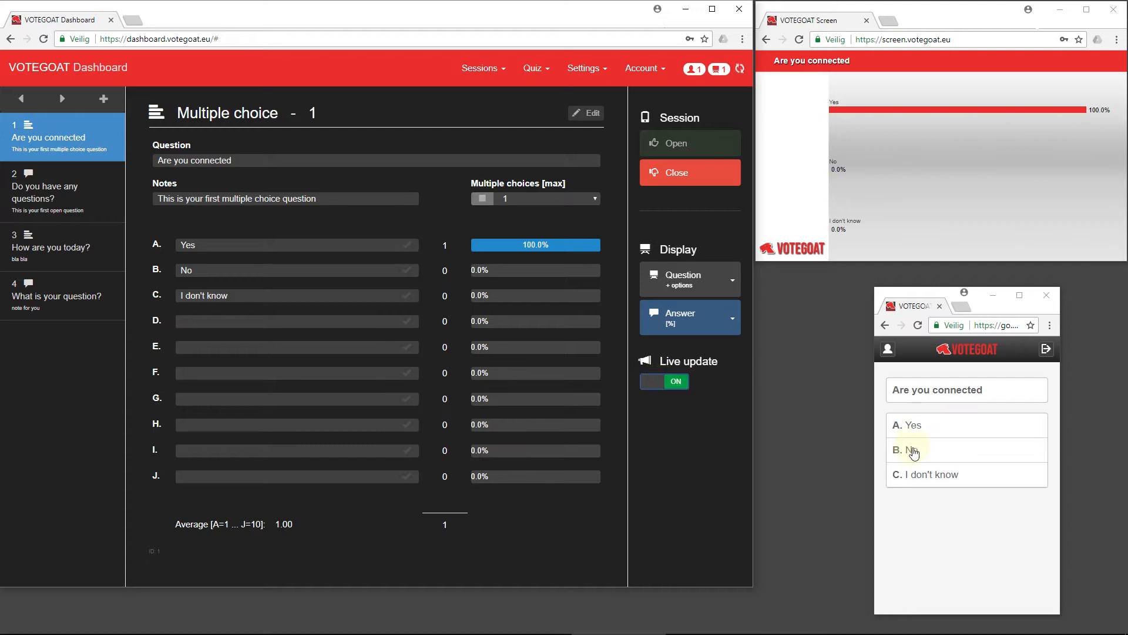
click(923, 475)
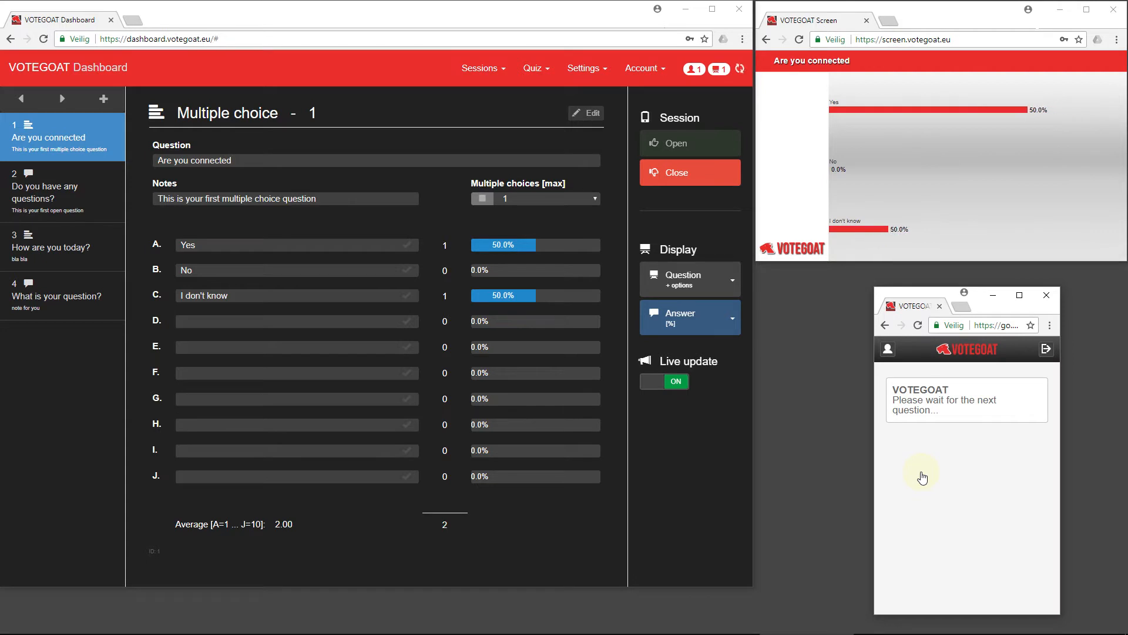
click(673, 175)
- Open the question "Do you have any questions?" for responses and show it on the presentation screen
click(35, 188)
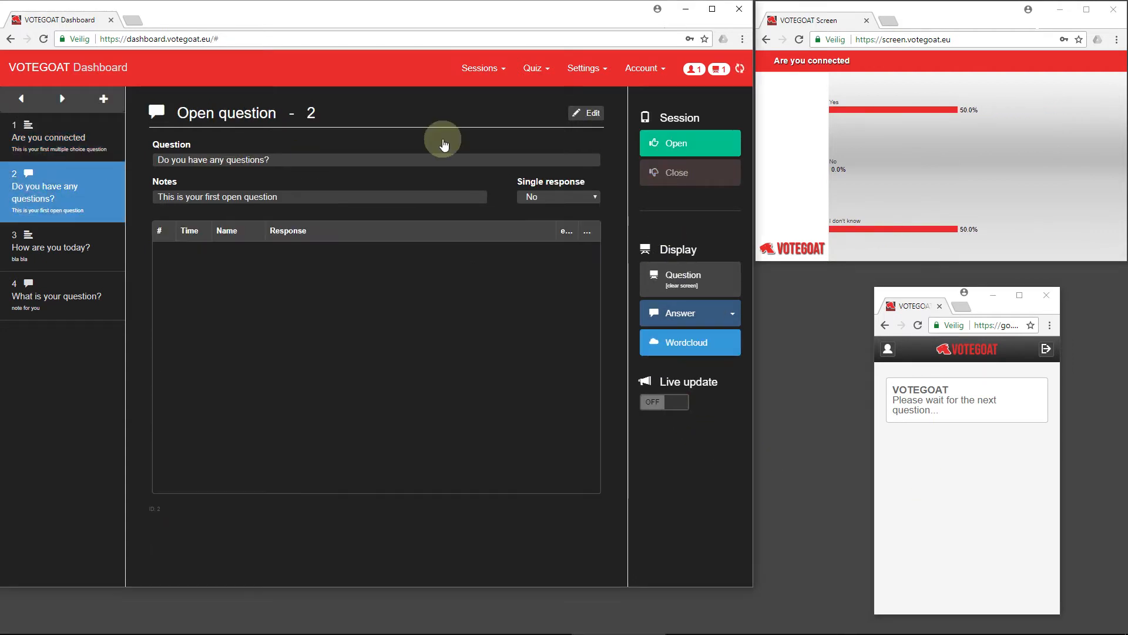
click(676, 143)
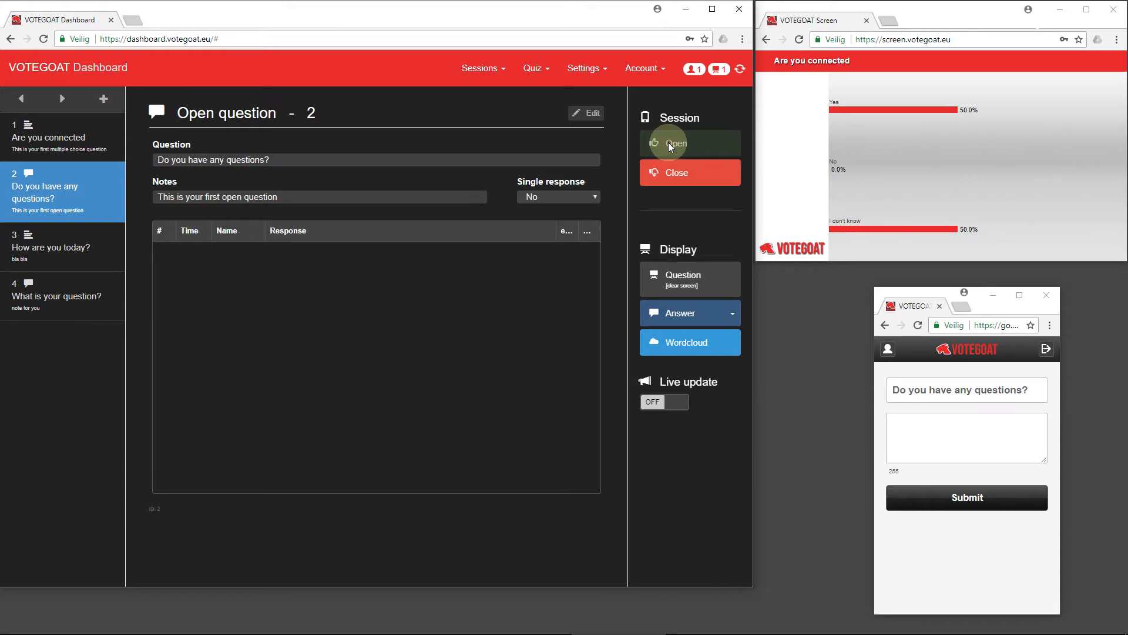
click(688, 288)
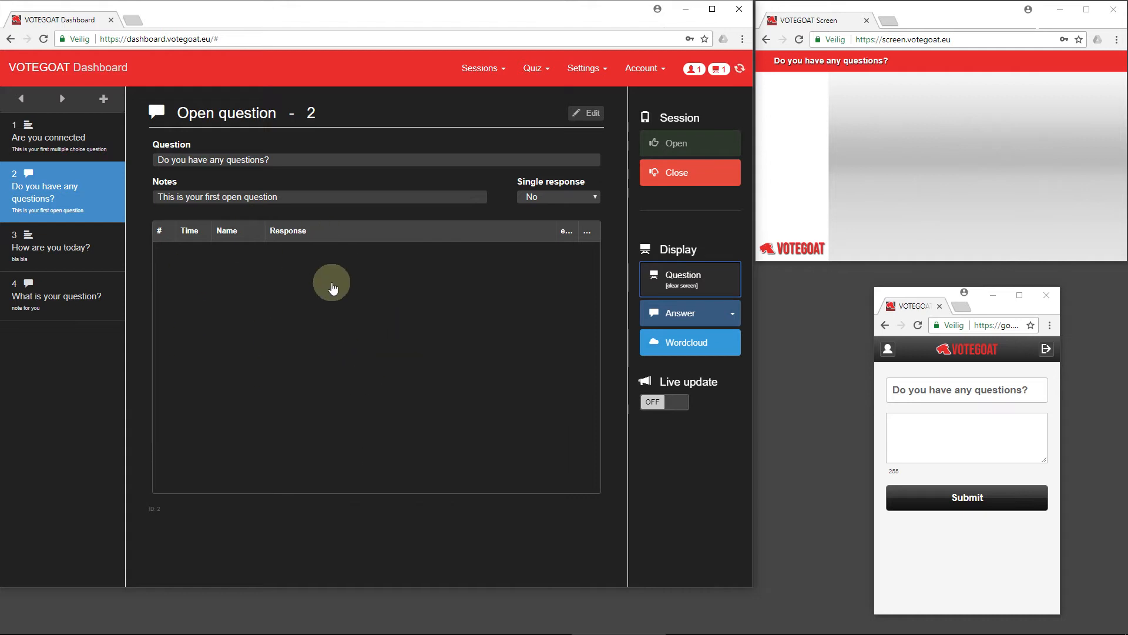
- Submit three responses in the participant window: "Hello", "Great, it works!" and "Can I see my text now?"
click(939, 429)
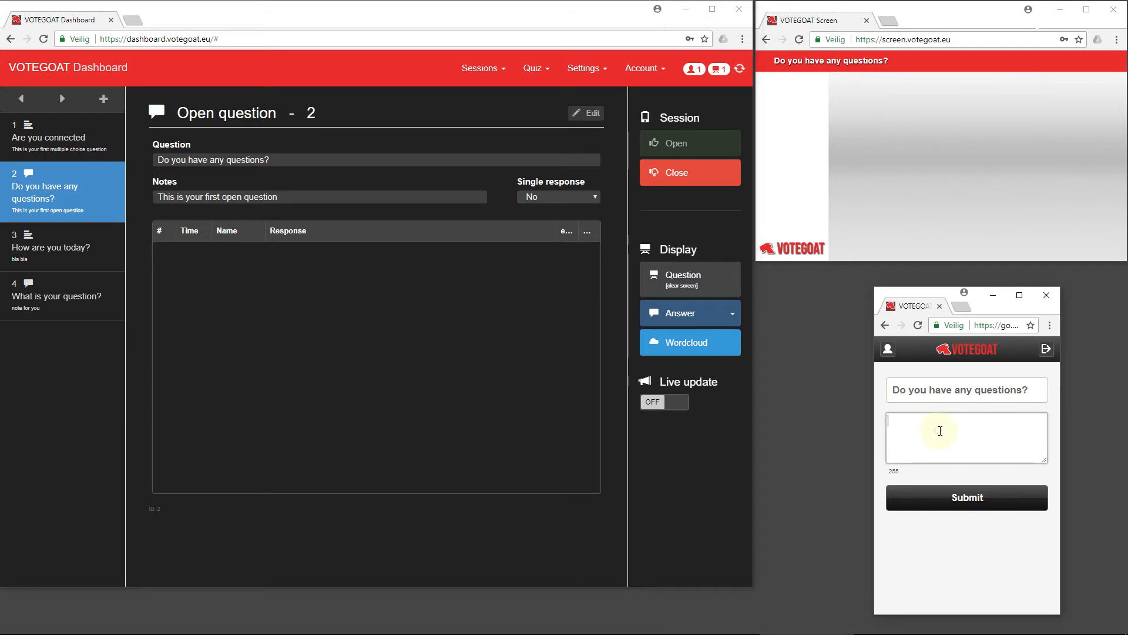
text(Hello)
key(Return)
click(958, 444)
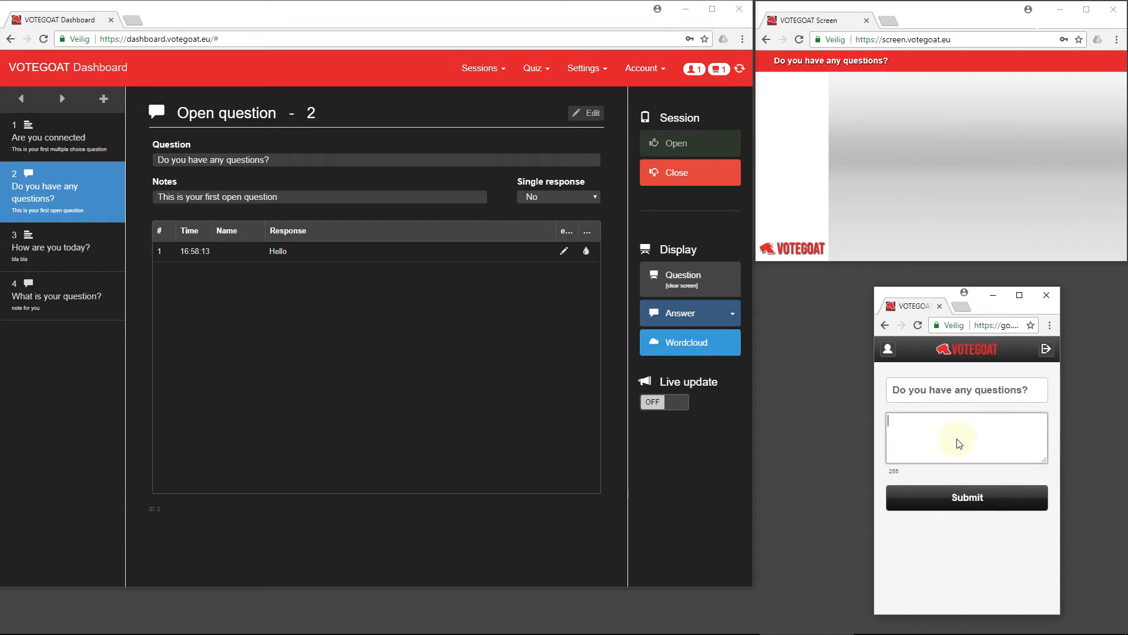
text(Grea)
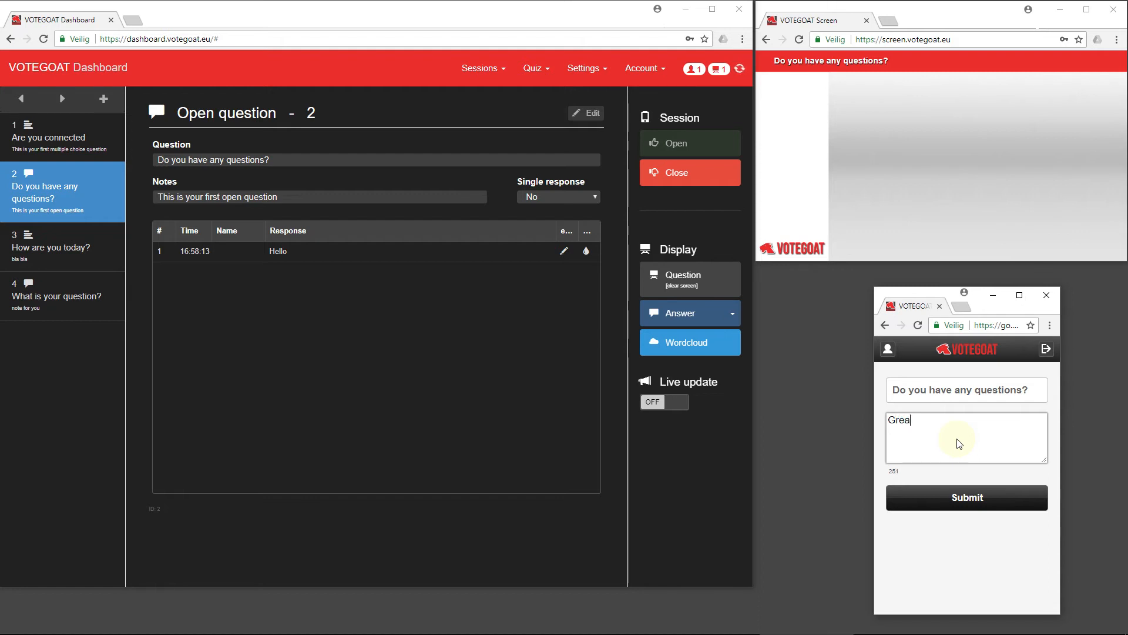
text(t, it works!)
key(Return)
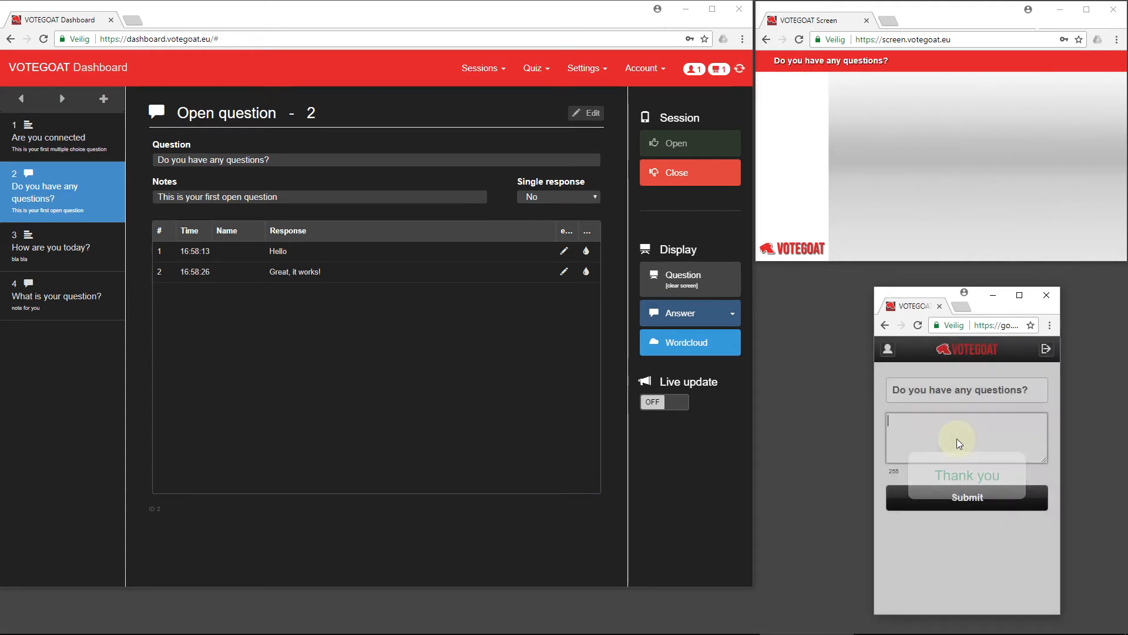
click(955, 440)
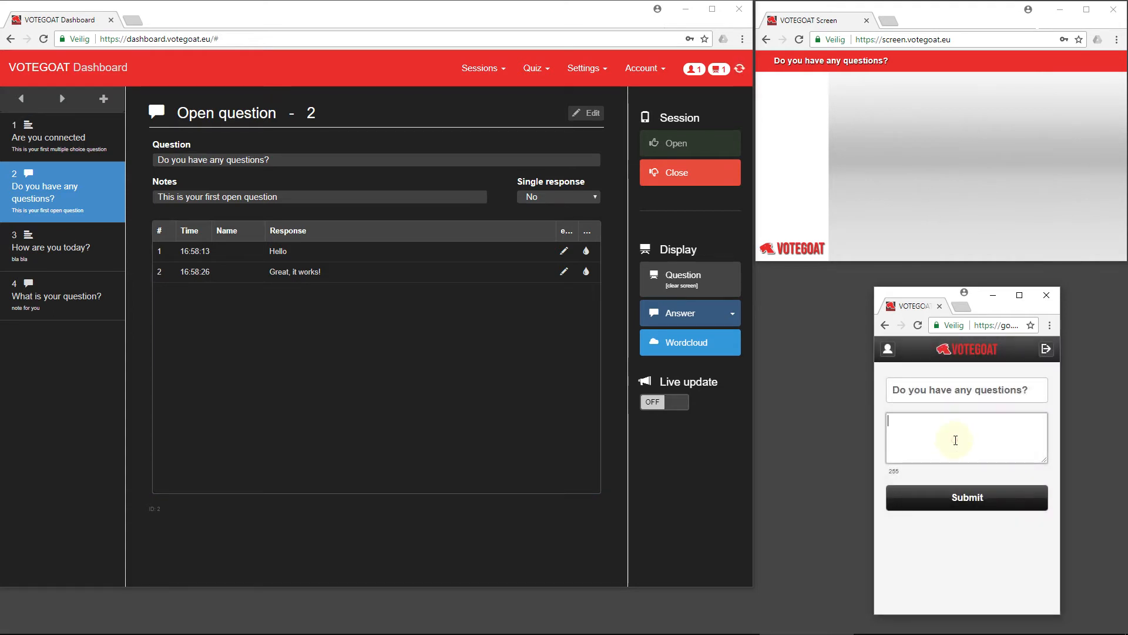
text(Can I see my text now?)
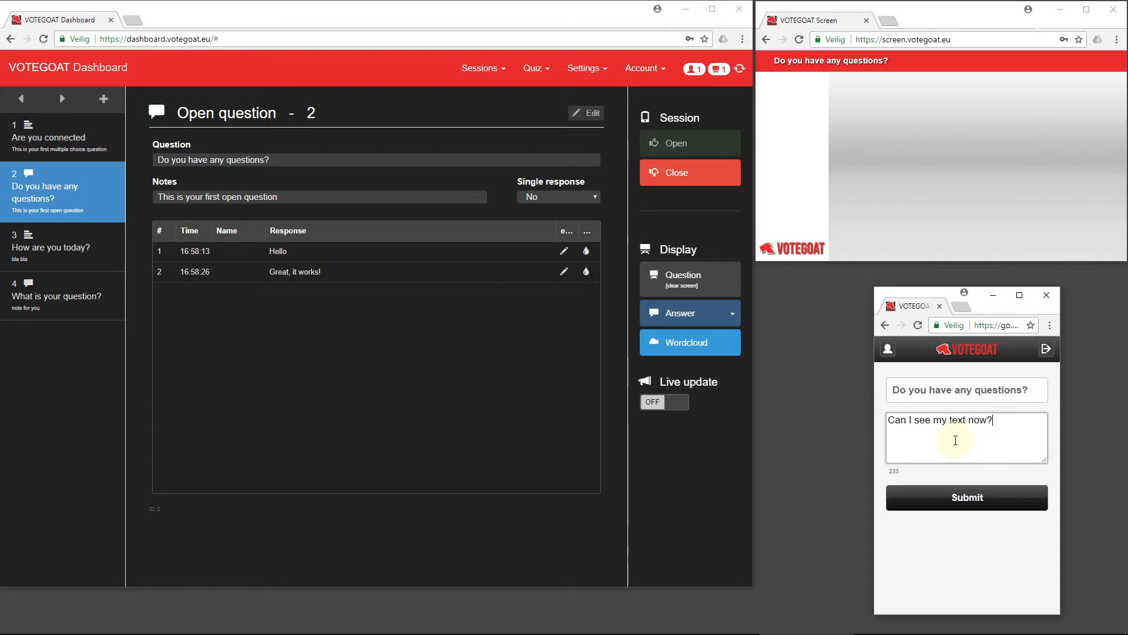
key(Return)
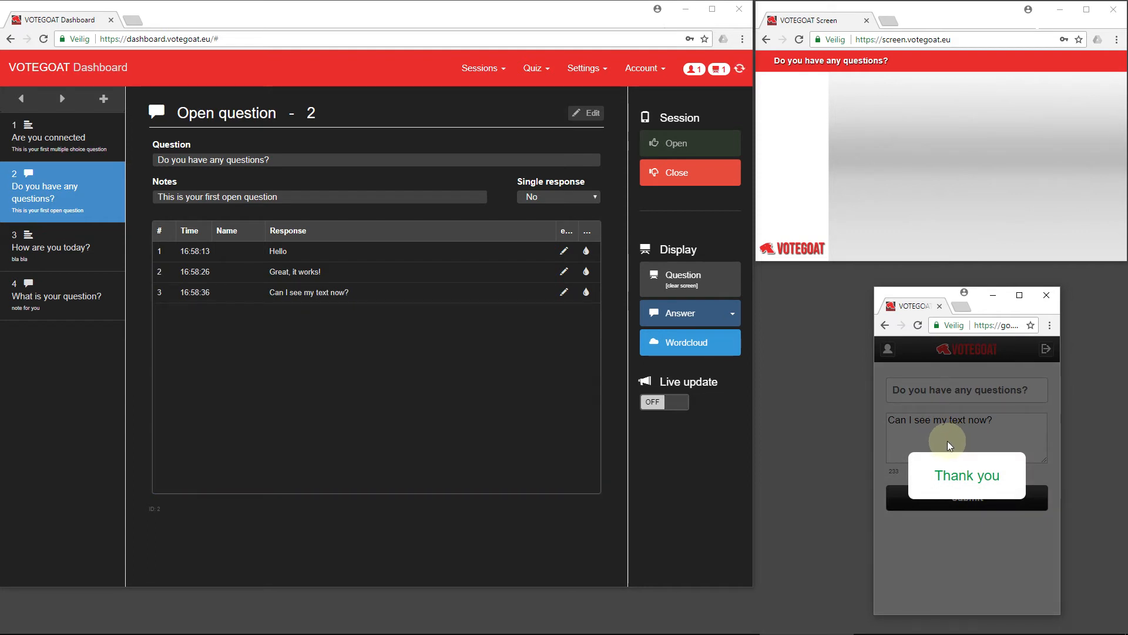
- Show the three submitted responses one by one on the presentation screen, and clear the screen back to the question
click(293, 259)
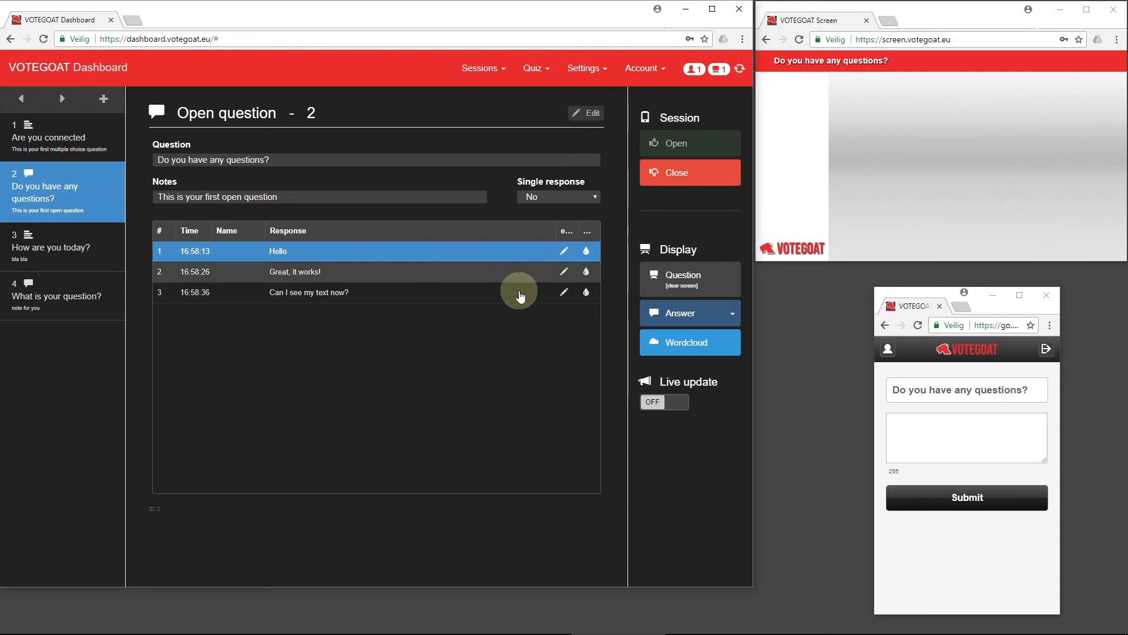
click(681, 314)
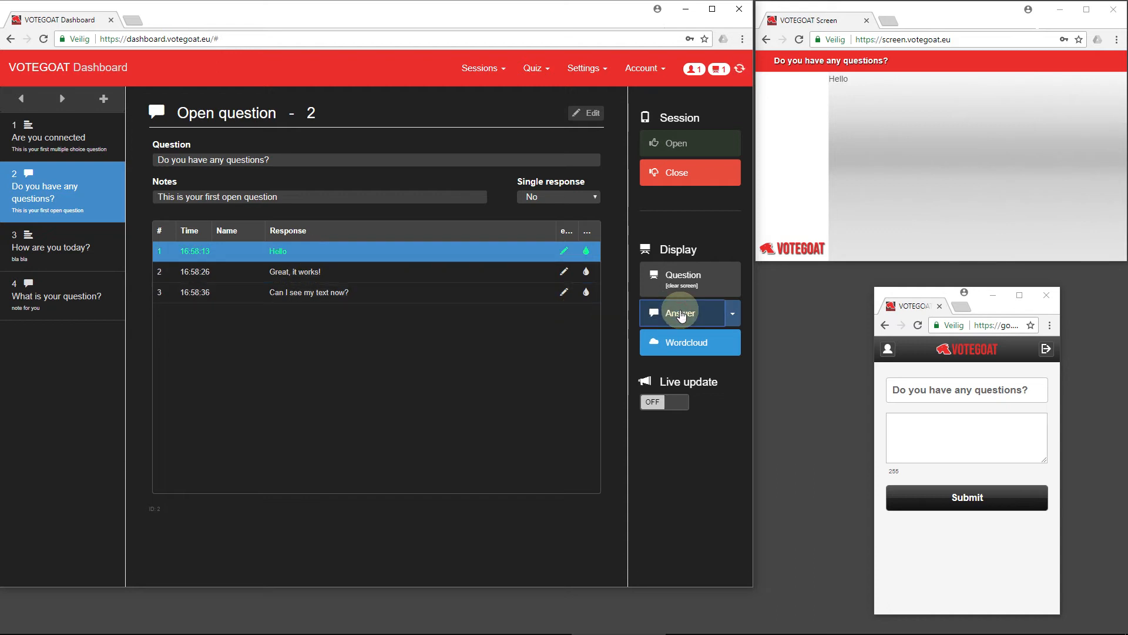
click(387, 274)
click(673, 316)
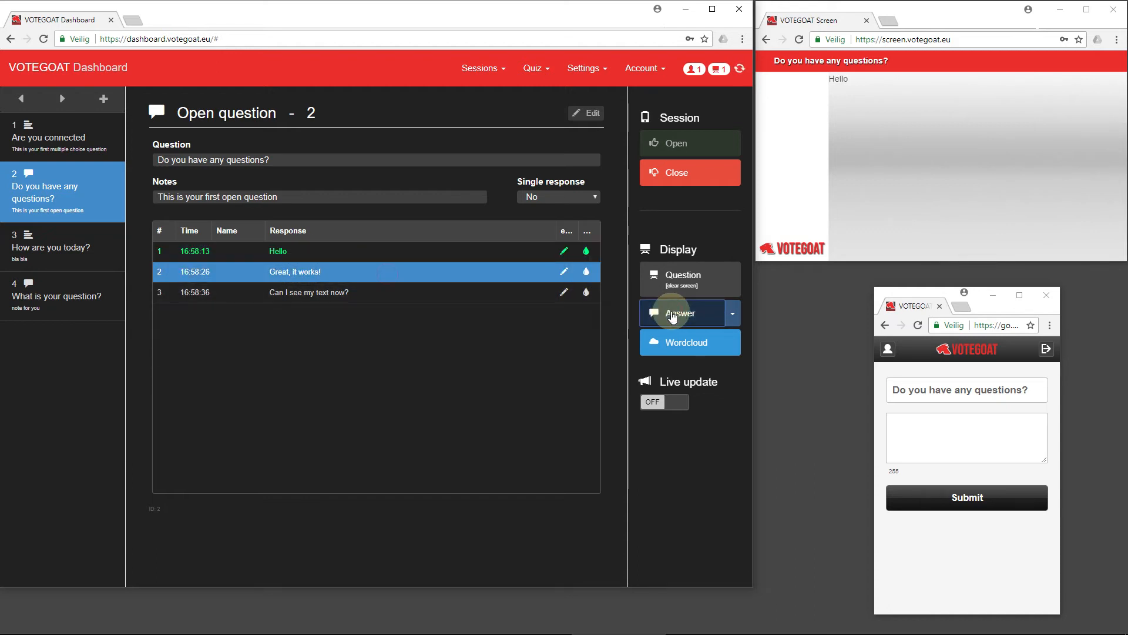
click(304, 297)
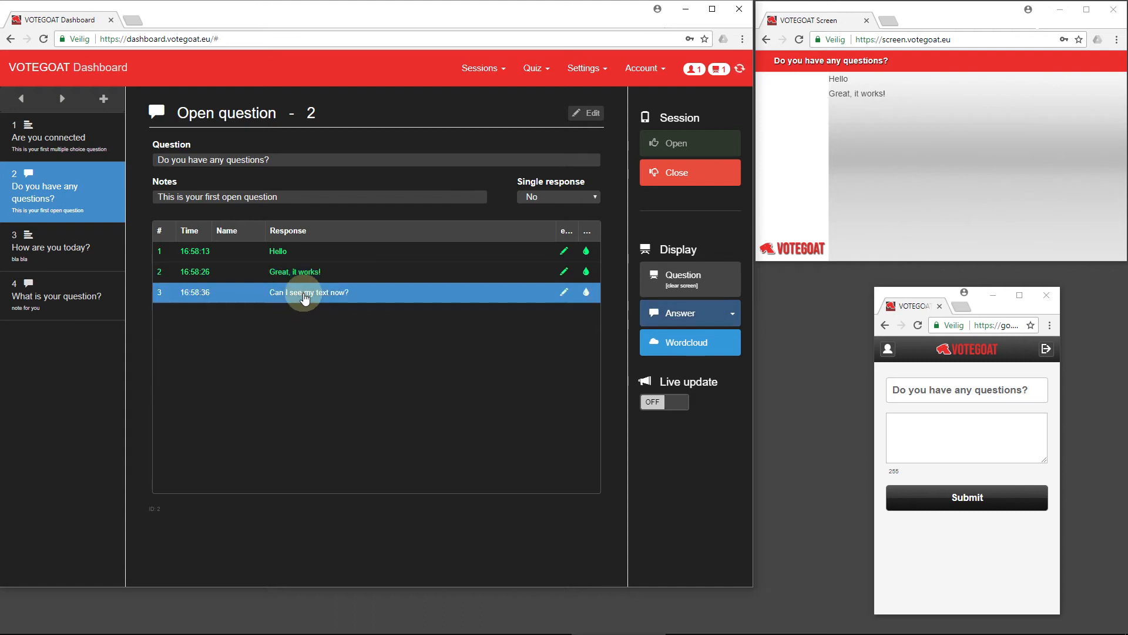
click(680, 316)
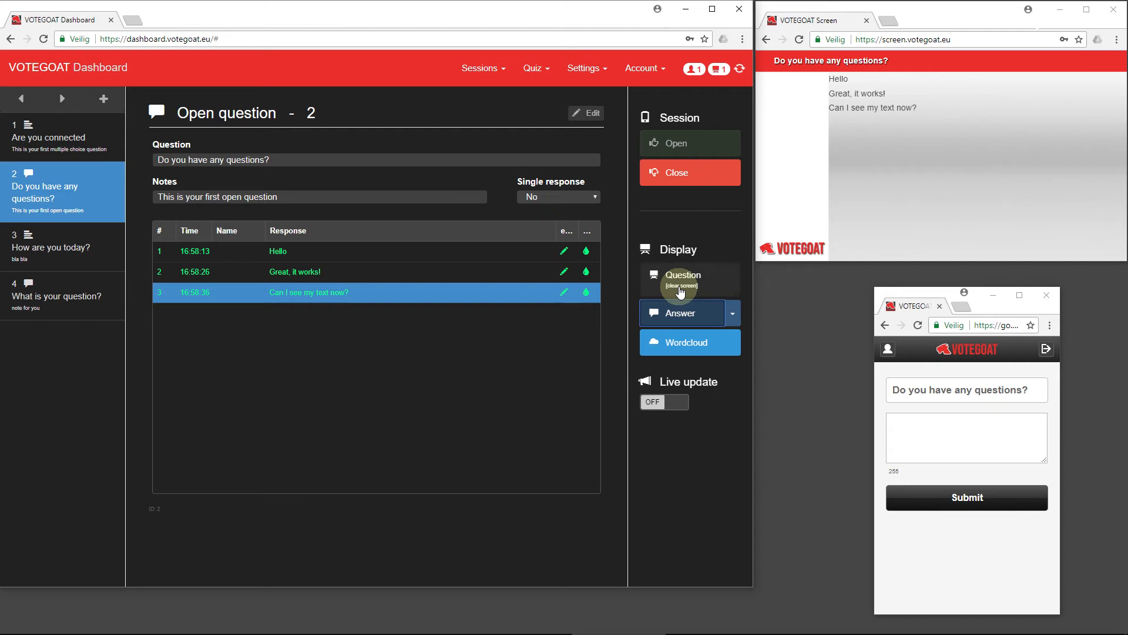
click(688, 290)
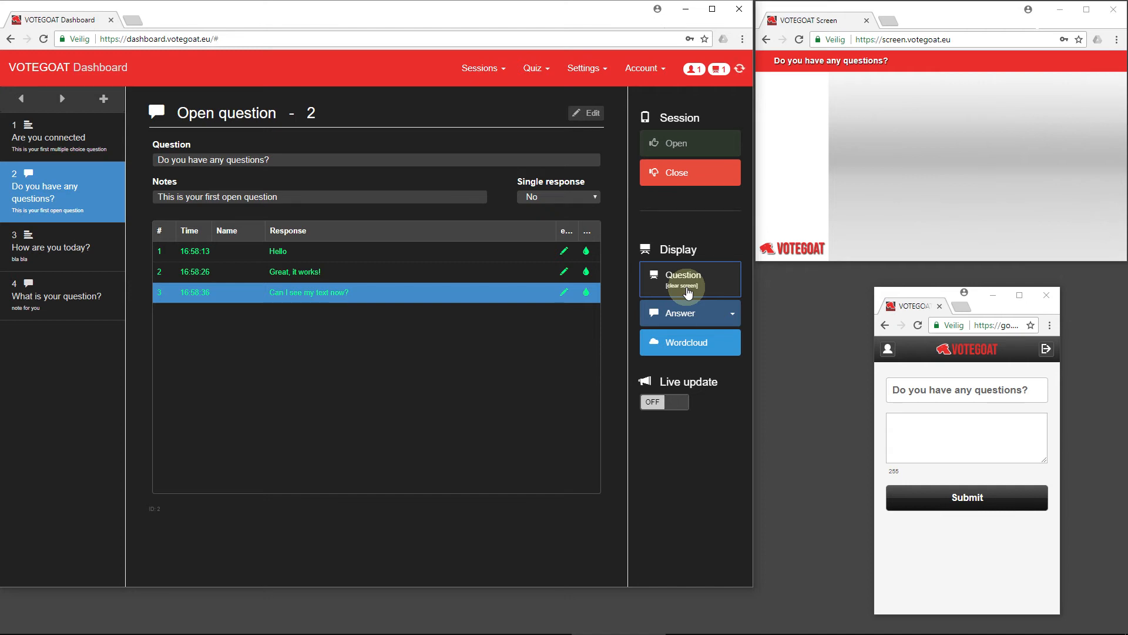
- Submit the participant response "Hello again!" with live update switched on, and switch live update off
click(663, 403)
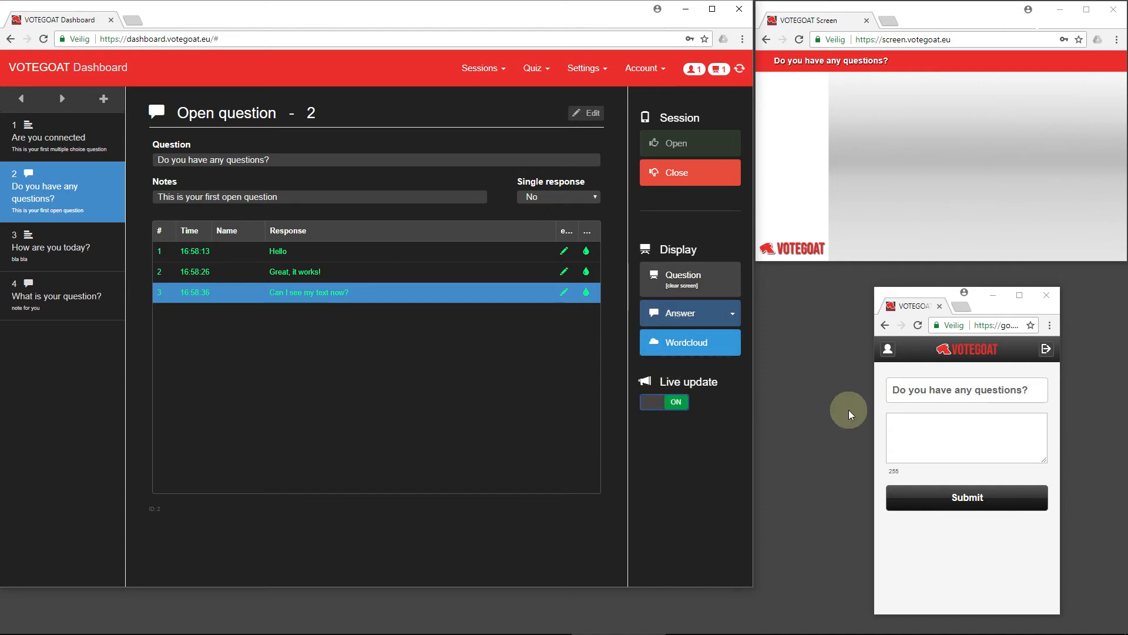
click(969, 436)
text(Hello again!)
key(Return)
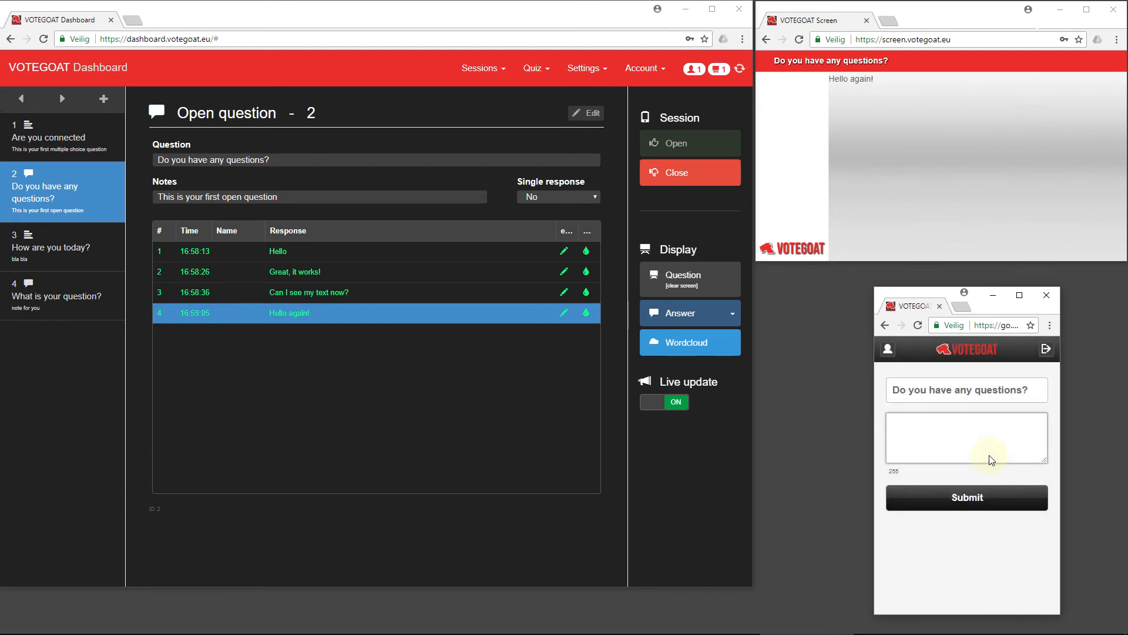
click(981, 438)
click(658, 401)
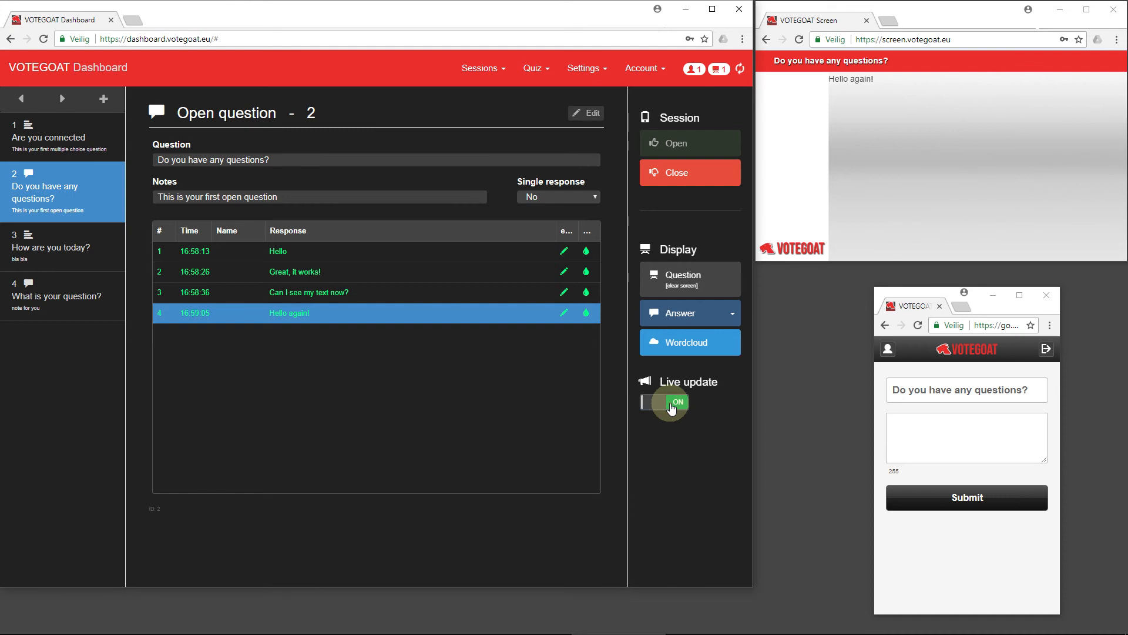
- Cycle the "Hello again!" response through its colour marks until it is green again
click(316, 320)
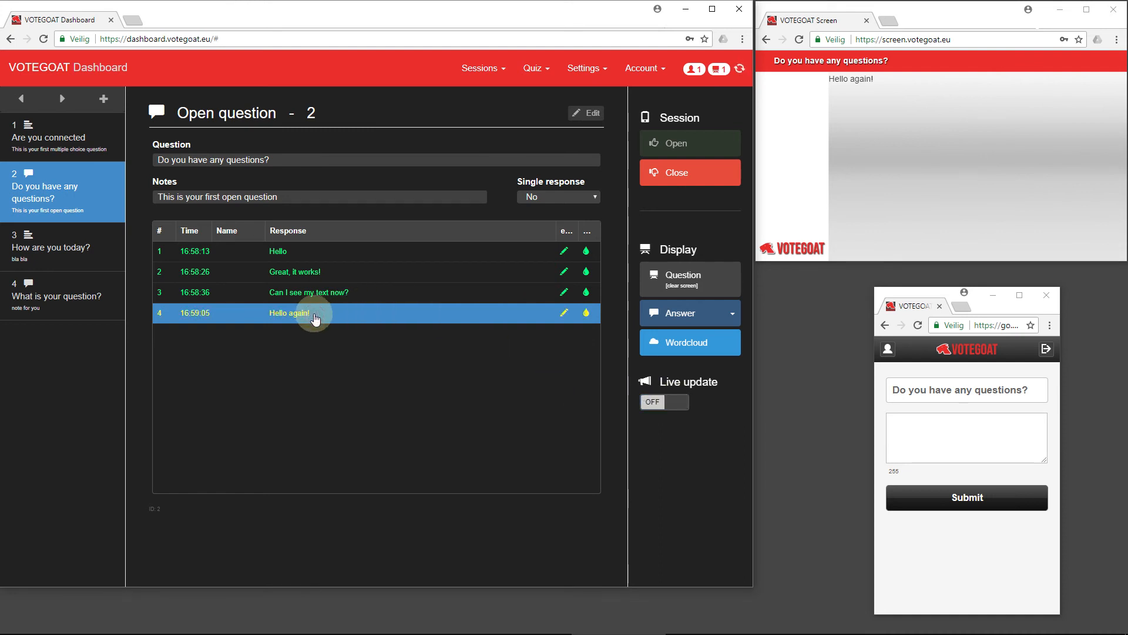
click(316, 320)
click(316, 320)
click(586, 315)
click(586, 315)
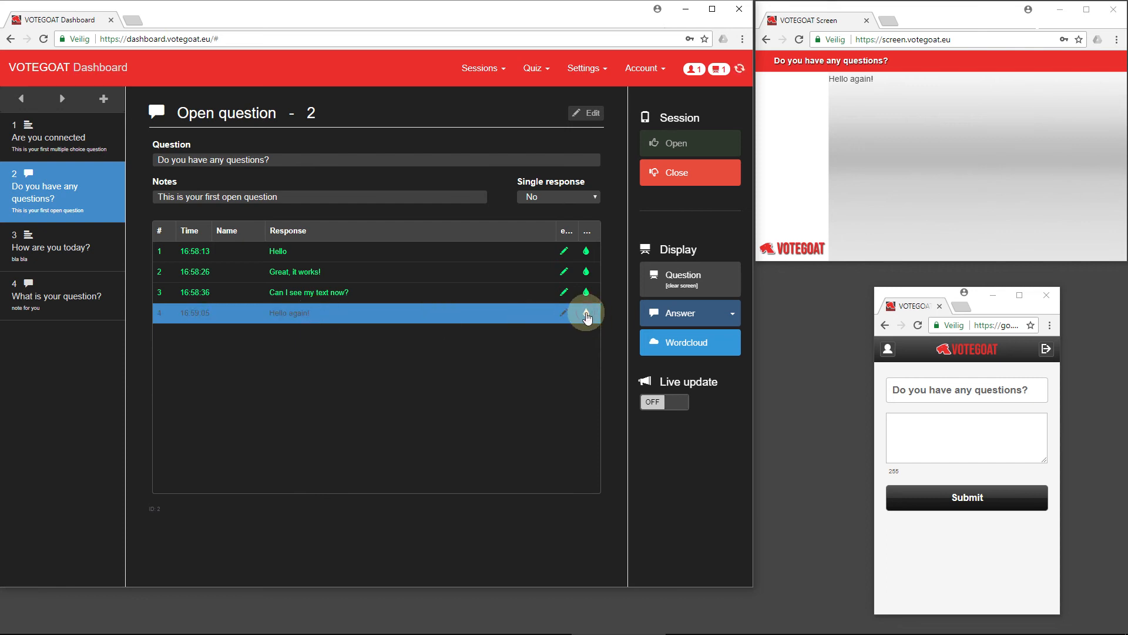
click(587, 315)
click(587, 315)
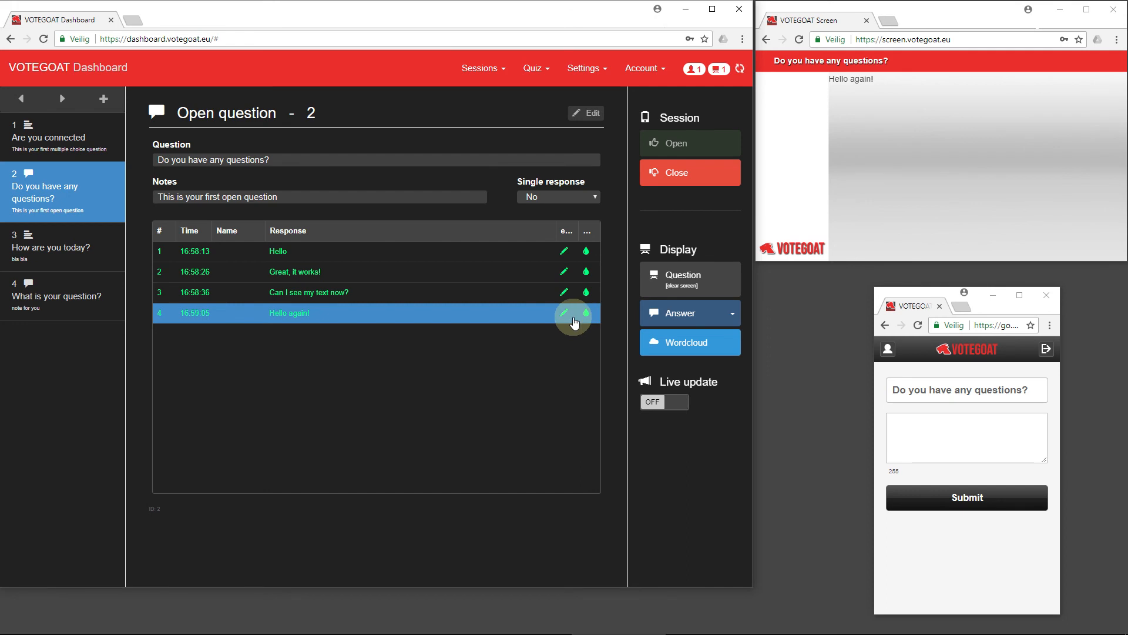
- Change the text of the response "Hello again!" to "Hello again..." and show it on the presentation screen
click(564, 315)
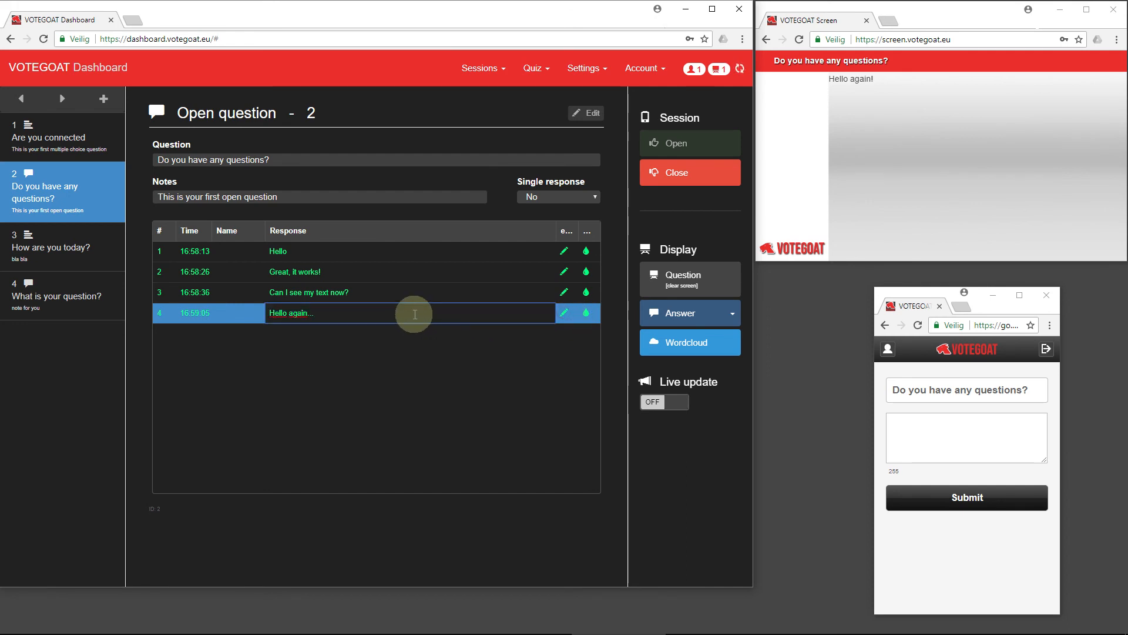
click(533, 342)
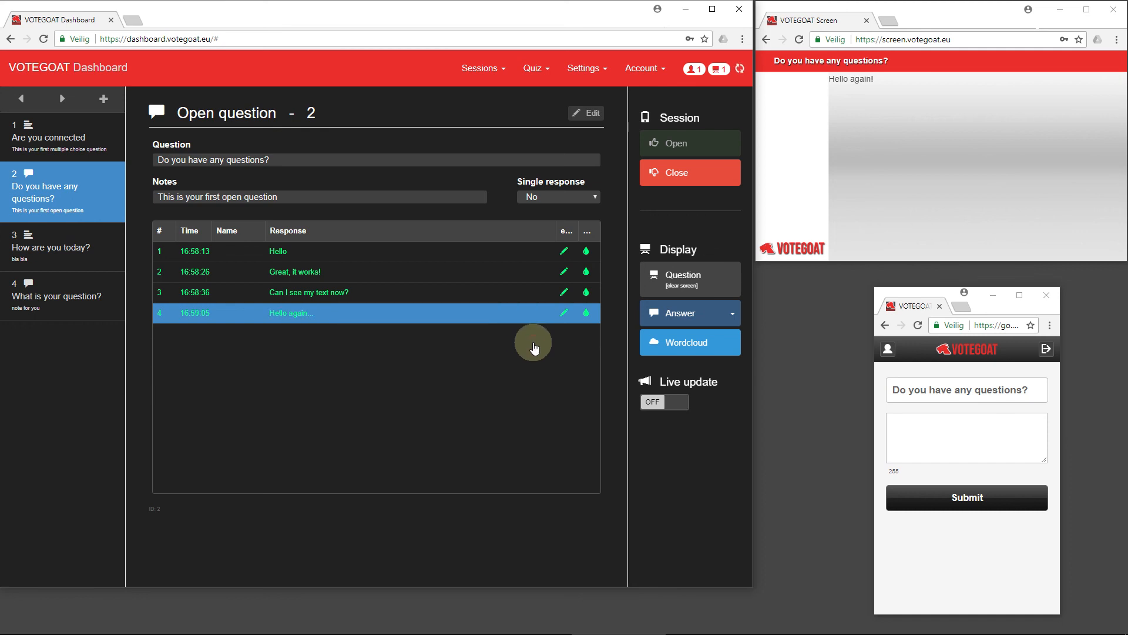
click(666, 315)
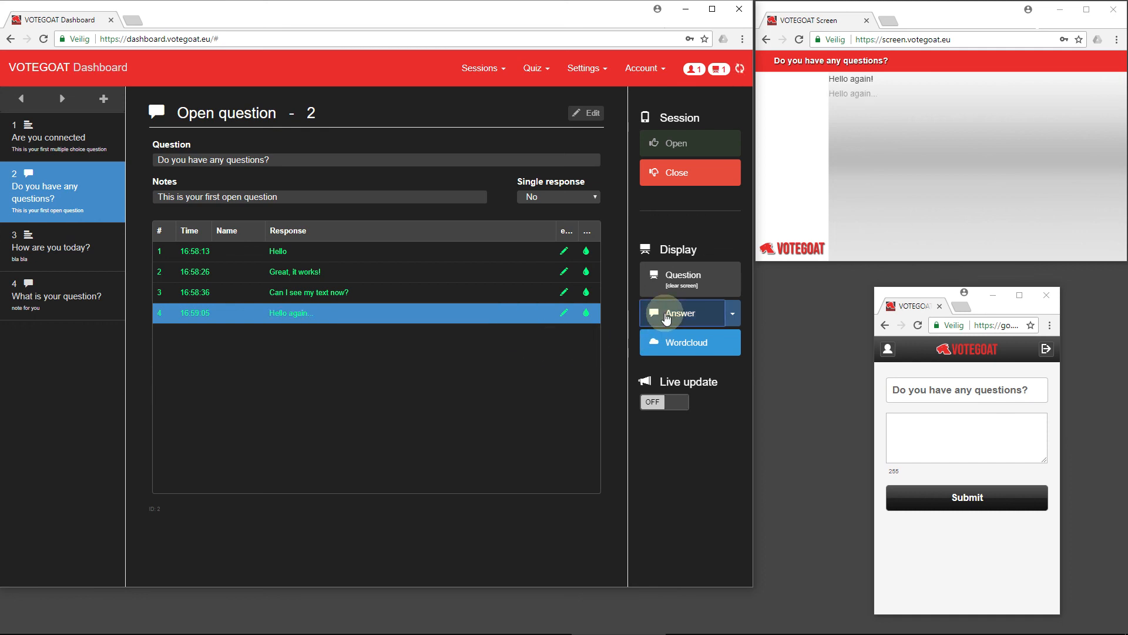